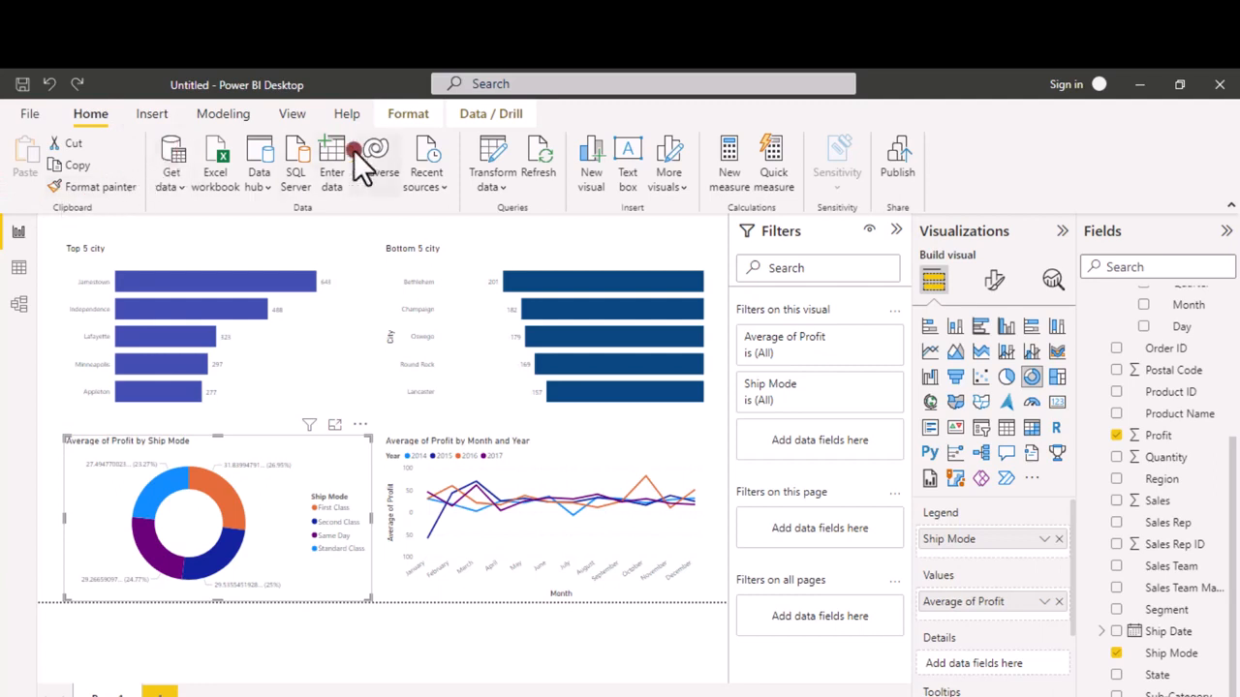
Step: Apply the Frontier theme to the report
mouse_move(320, 238)
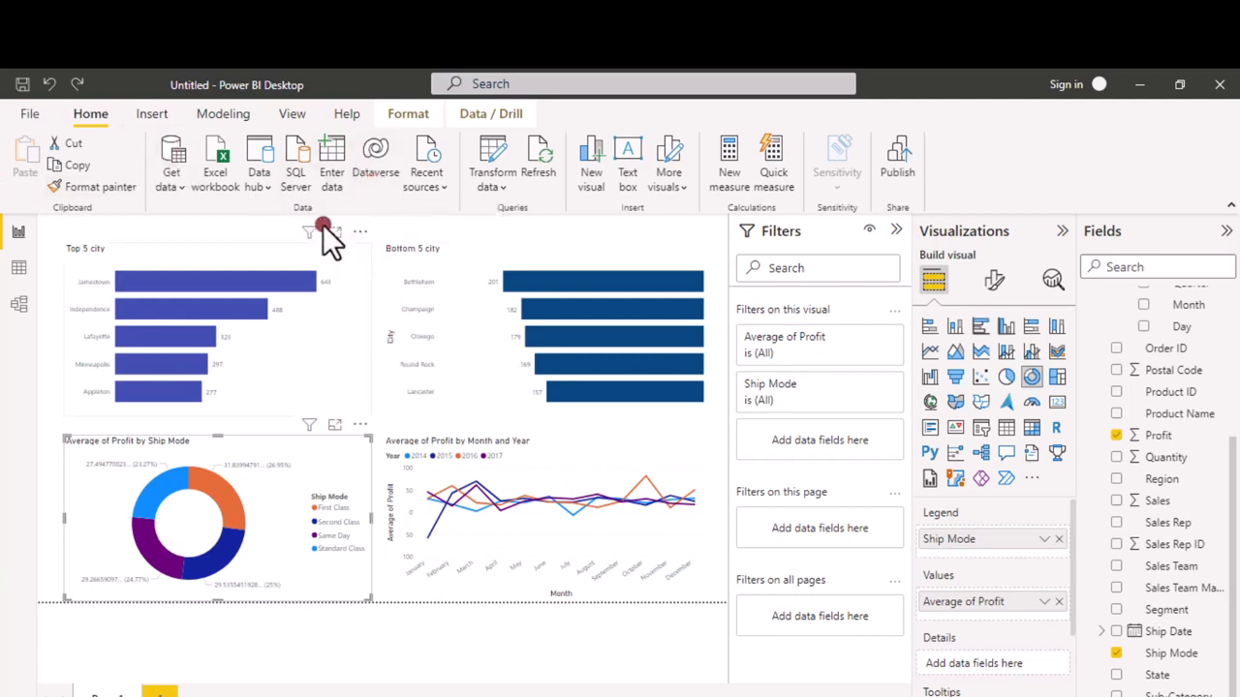
left_click(196, 233)
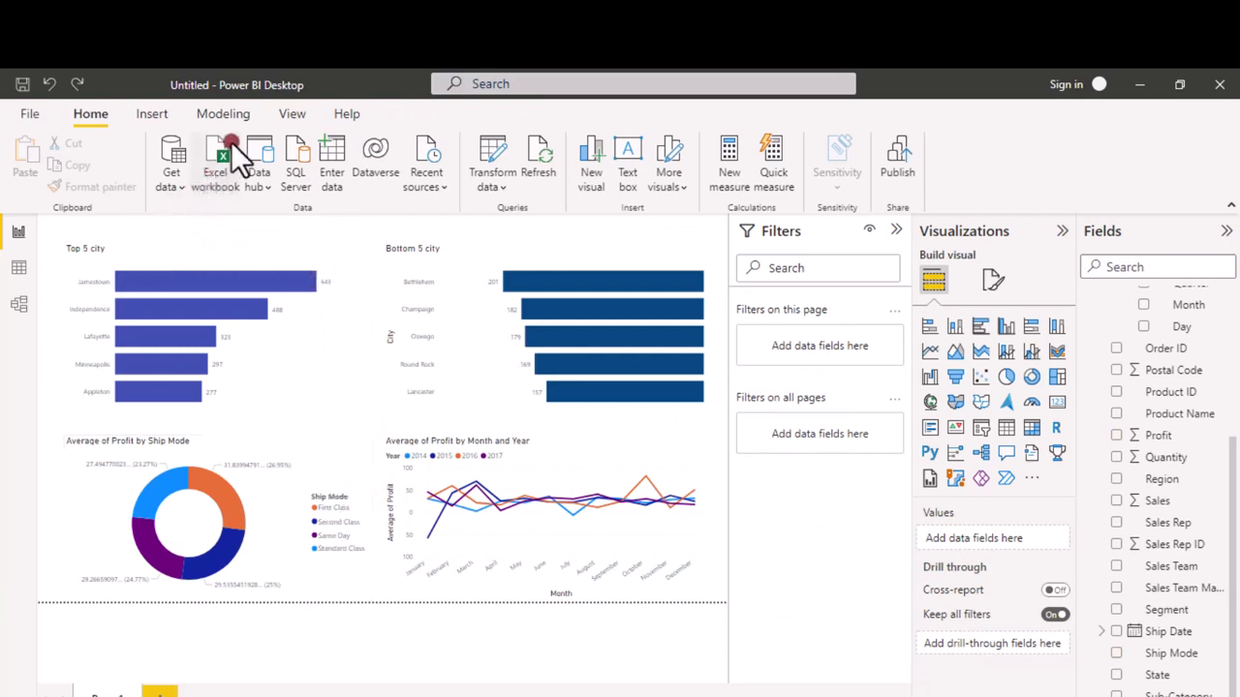
left_click(295, 112)
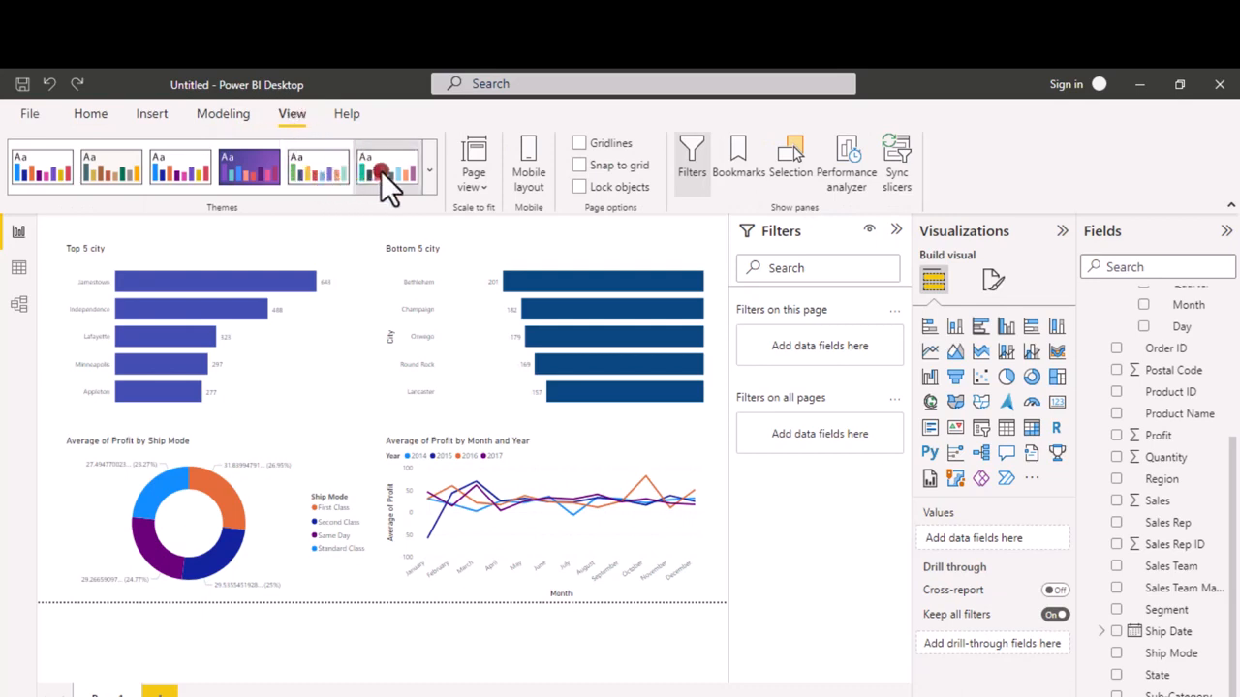
left_click(429, 175)
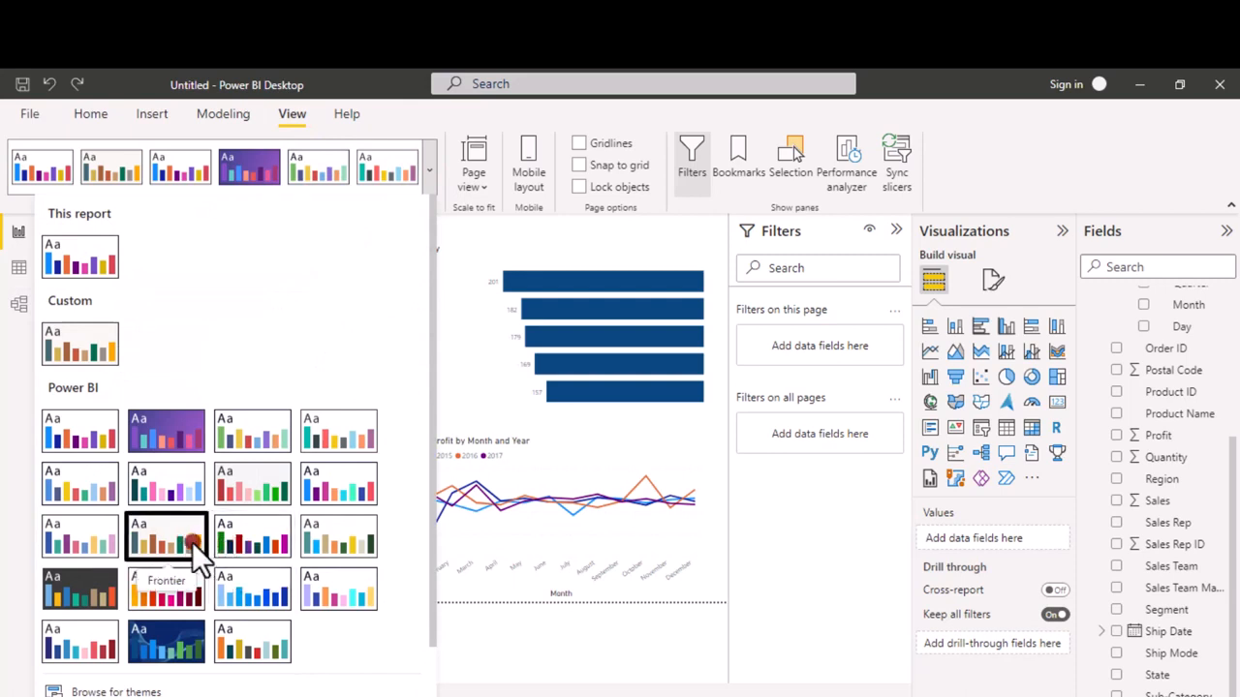
left_click(192, 542)
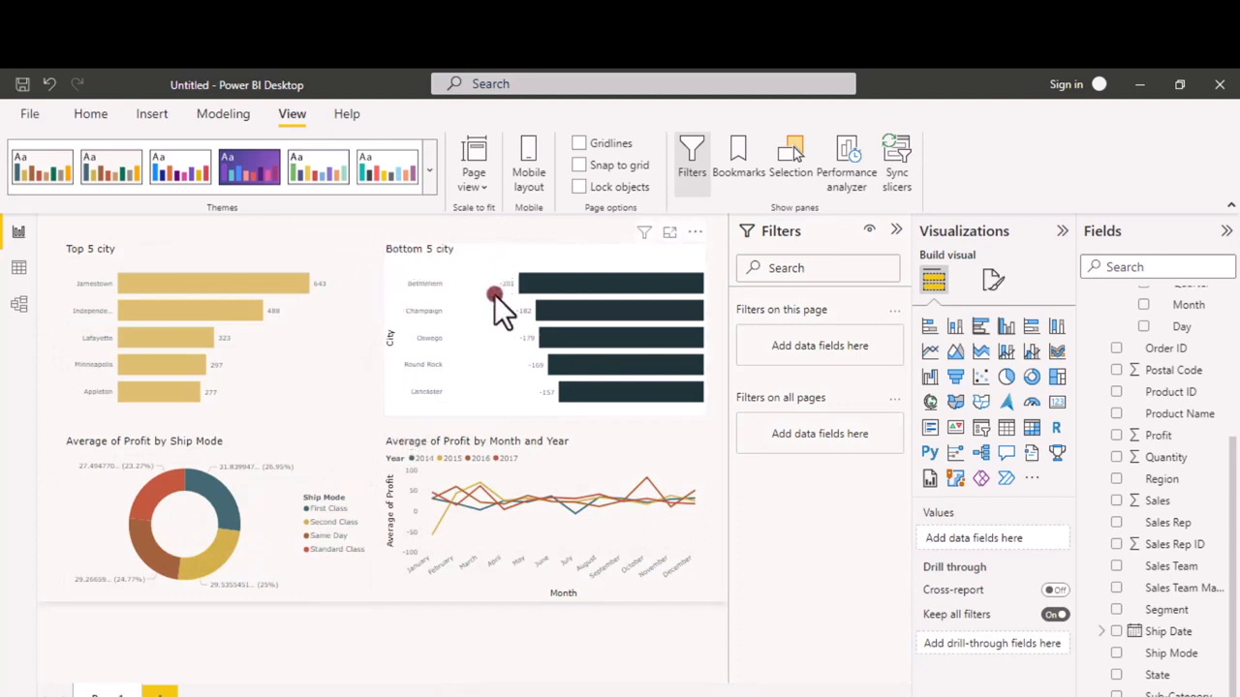
Step: Customize the current theme's general text with the Verdana font at 15 pt
mouse_move(446, 482)
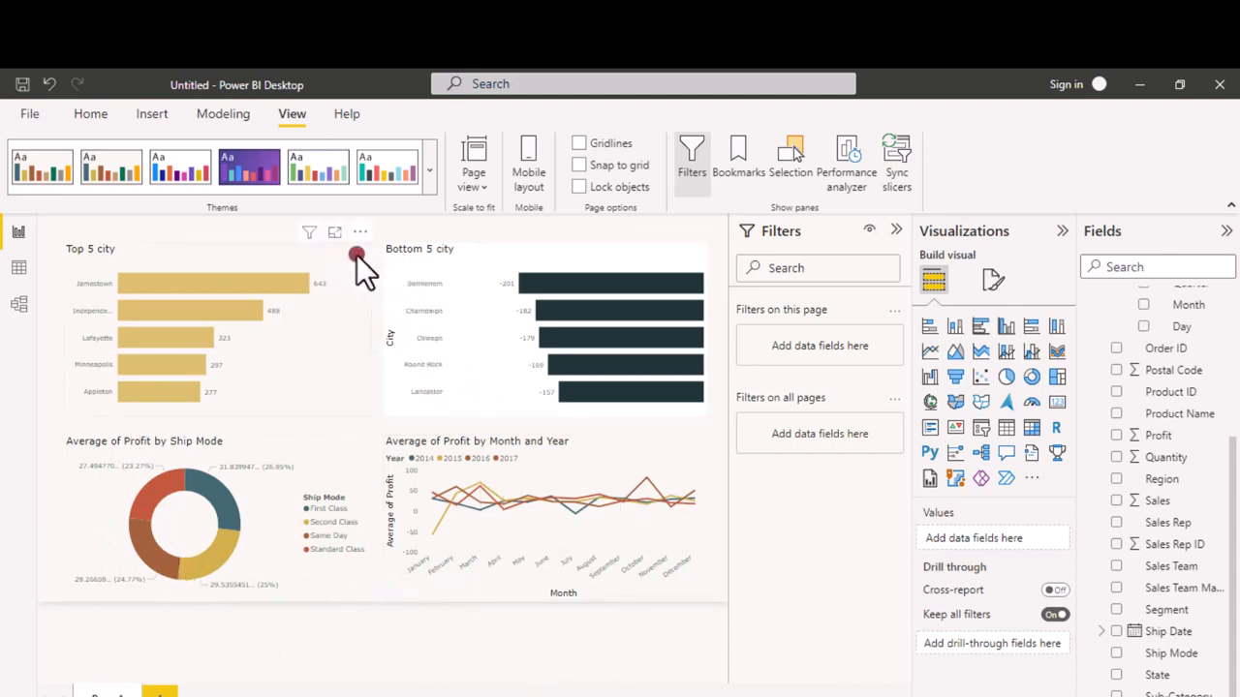
left_click(429, 174)
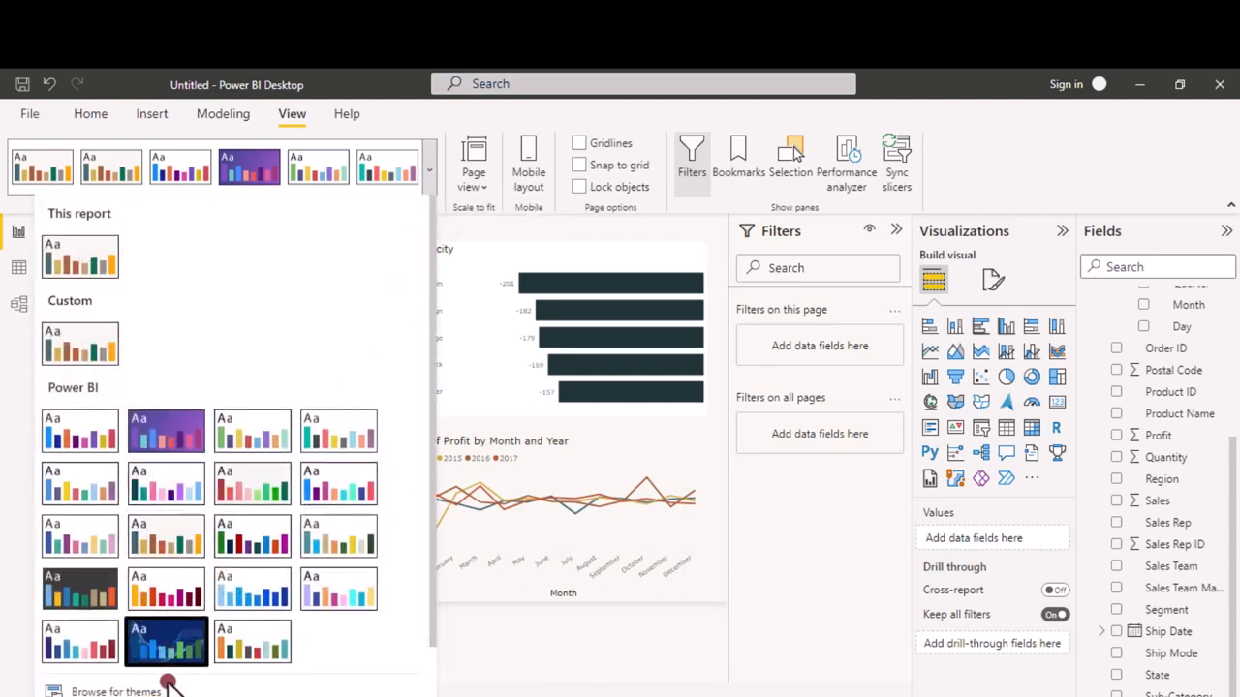
scroll(166, 678, "down", 2)
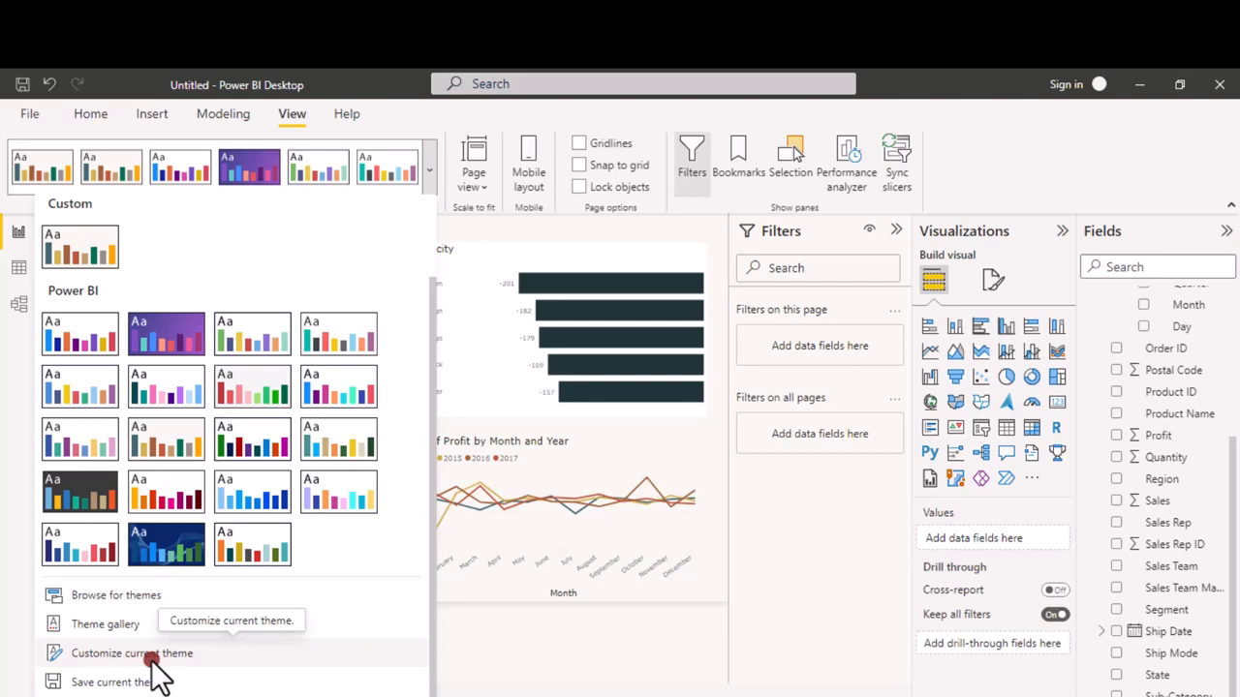
left_click(152, 659)
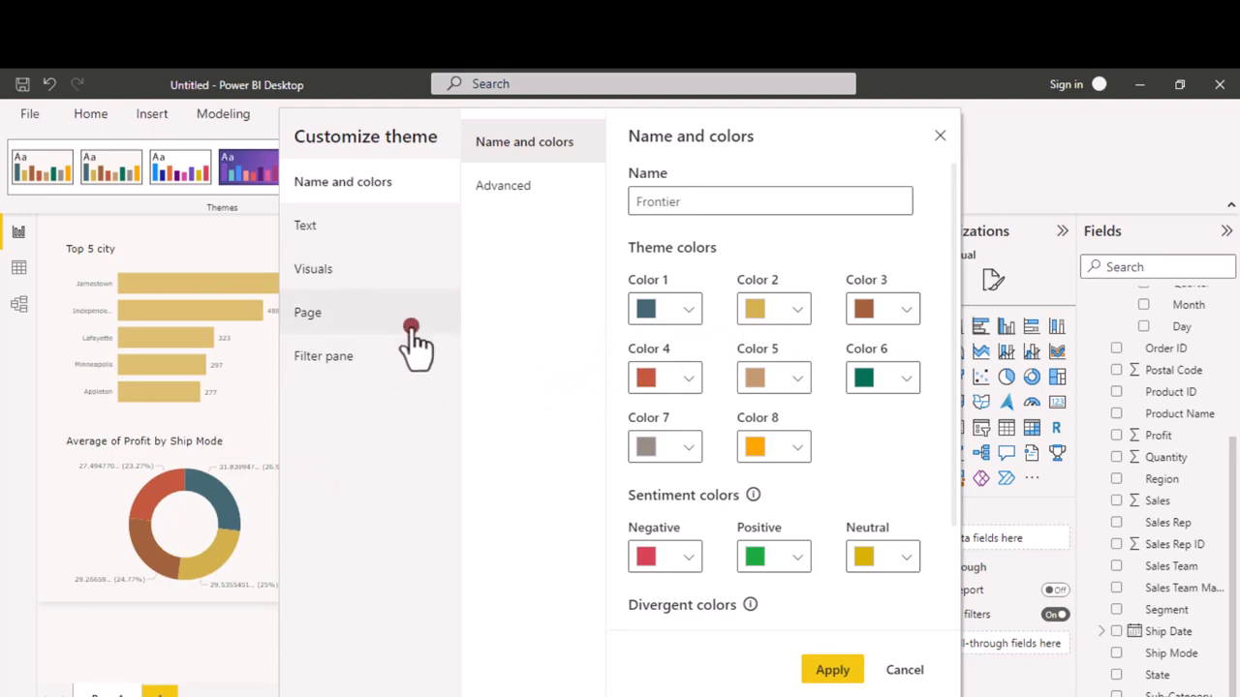
left_click(306, 233)
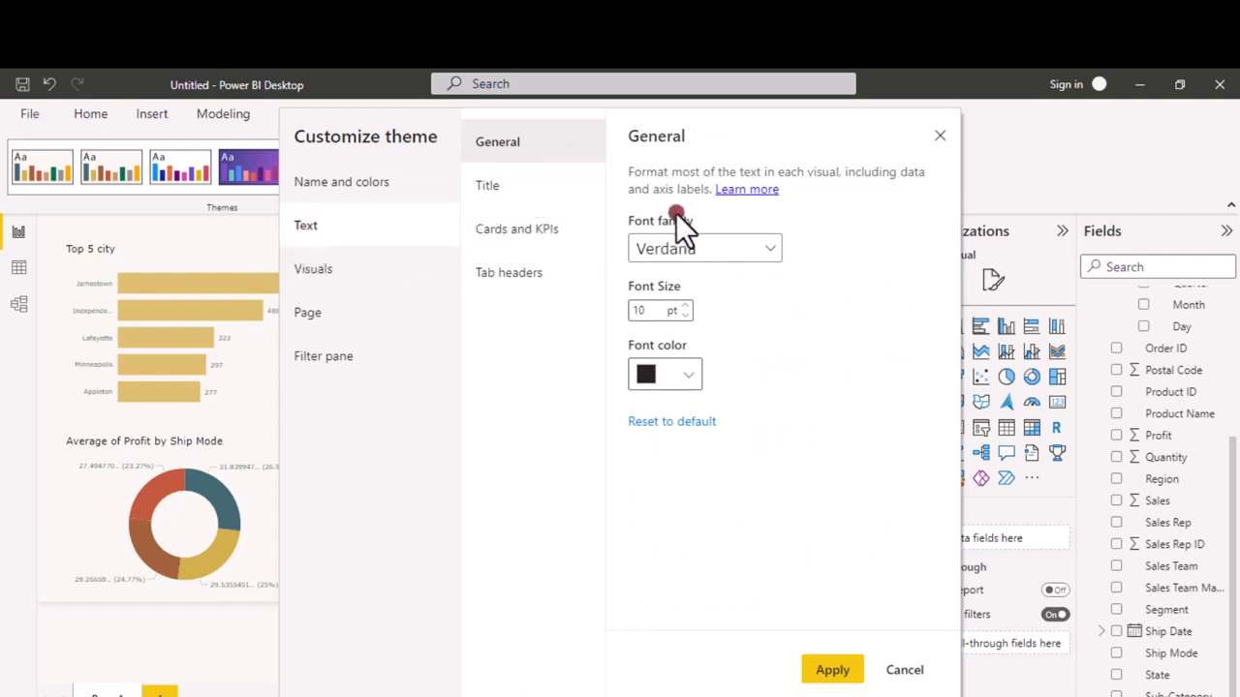
left_click(767, 253)
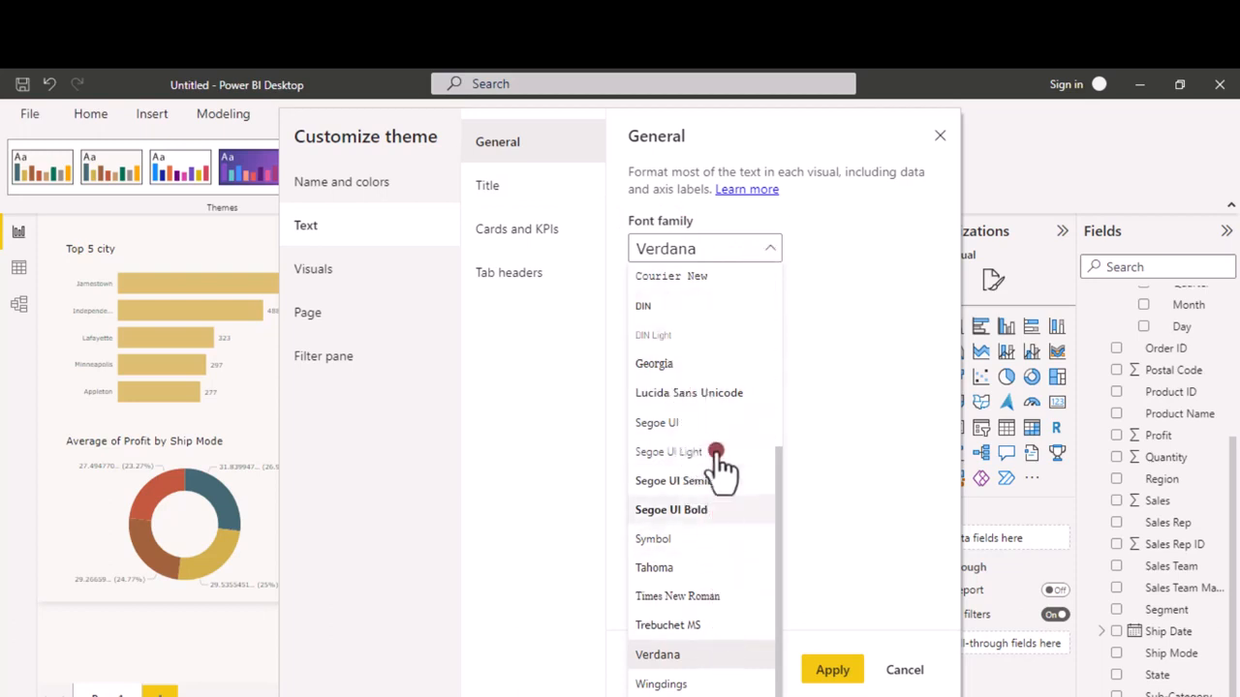
left_click(705, 662)
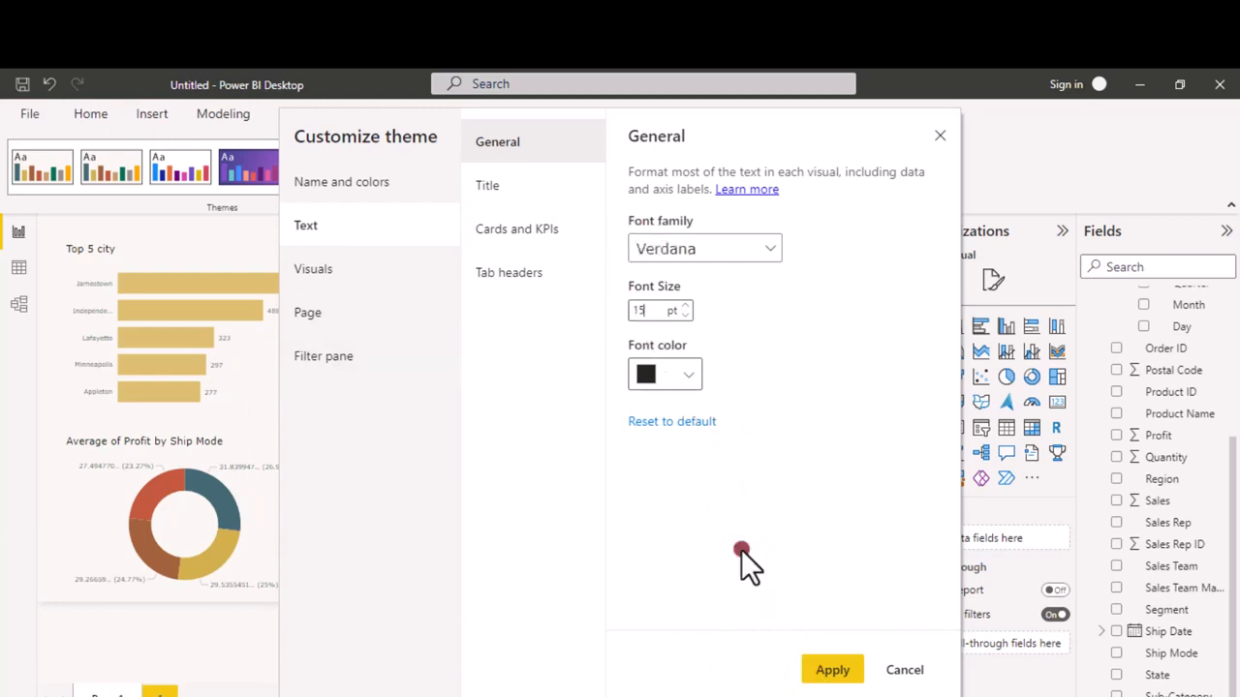
Step: Set the theme's title text to 20 pt in red #E7280B and apply the theme customization
left_click(532, 186)
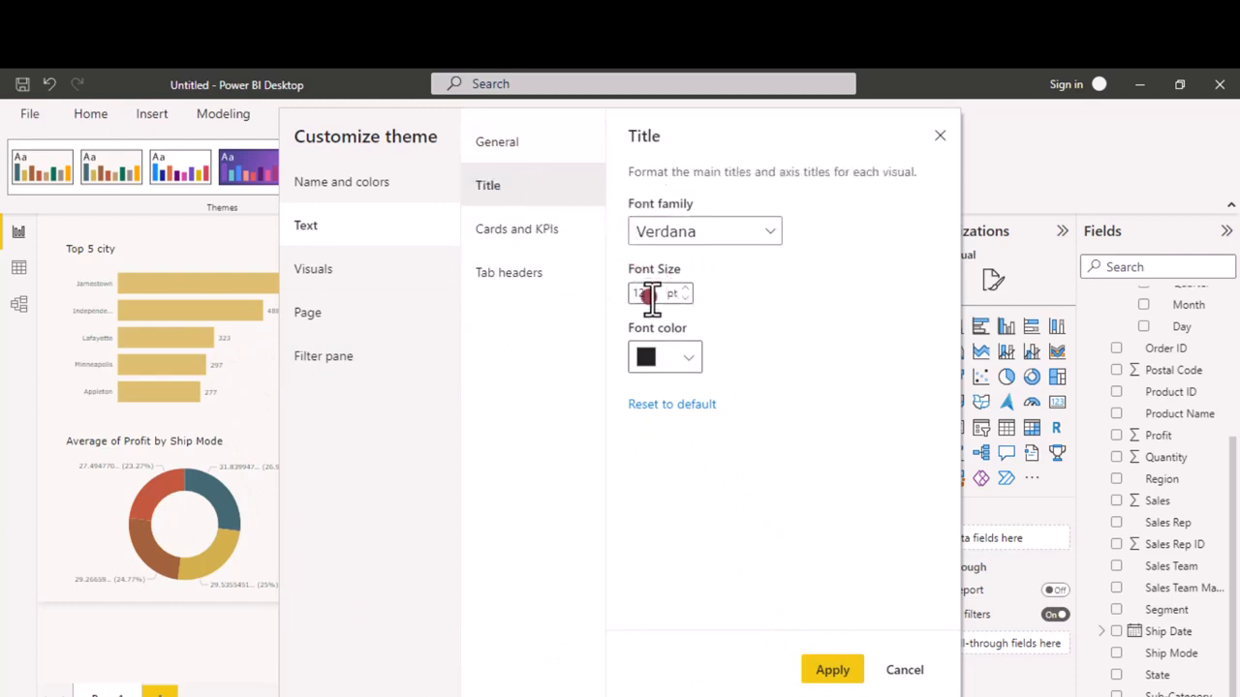
key("BackSpace")
key("BackSpace")
type("20")
left_click(688, 363)
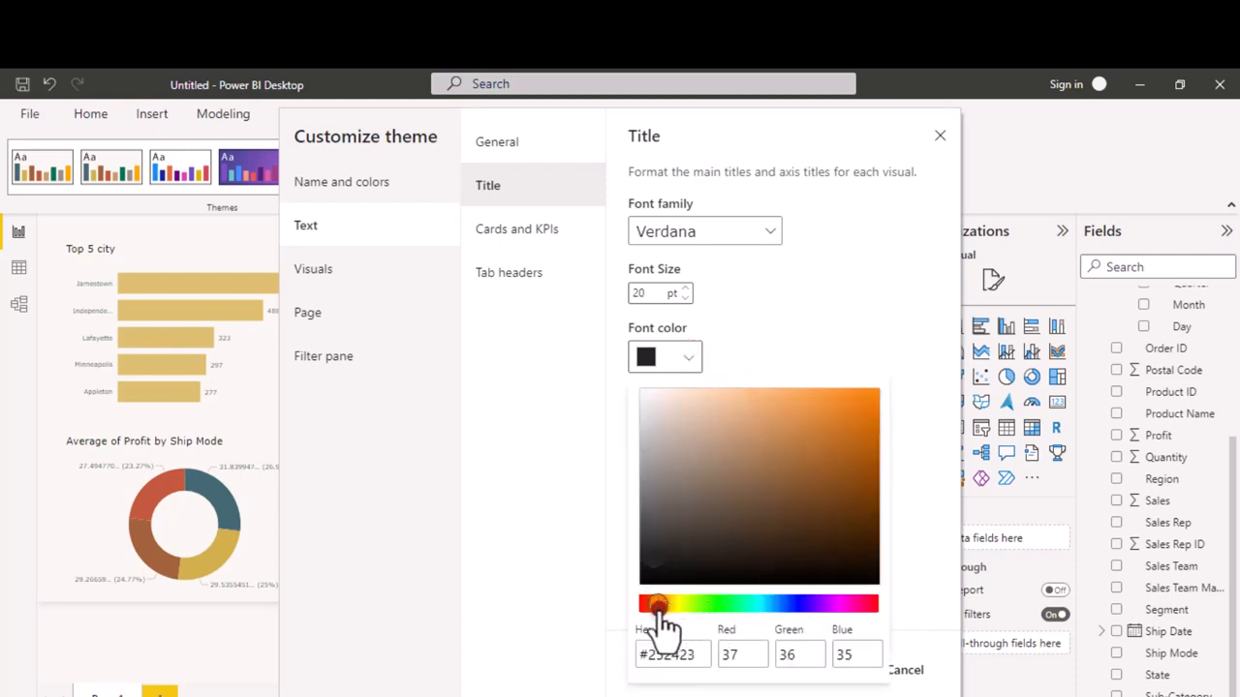
left_click_drag(659, 607, 645, 607)
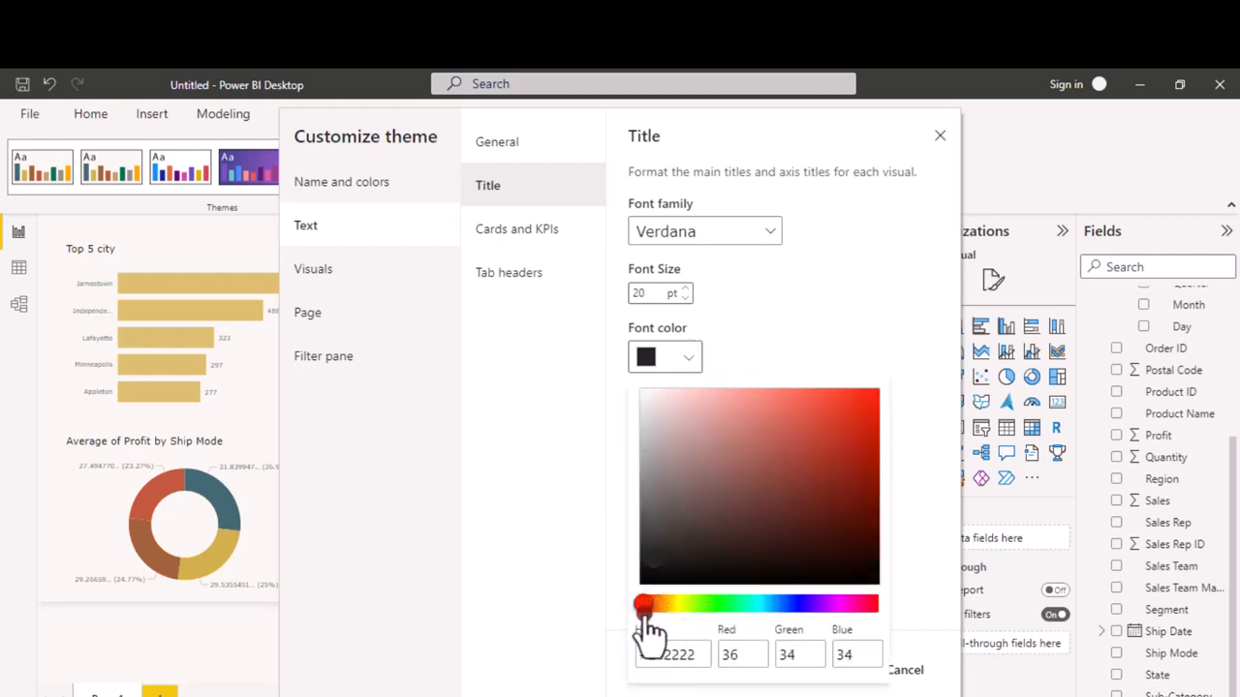
left_click(866, 405)
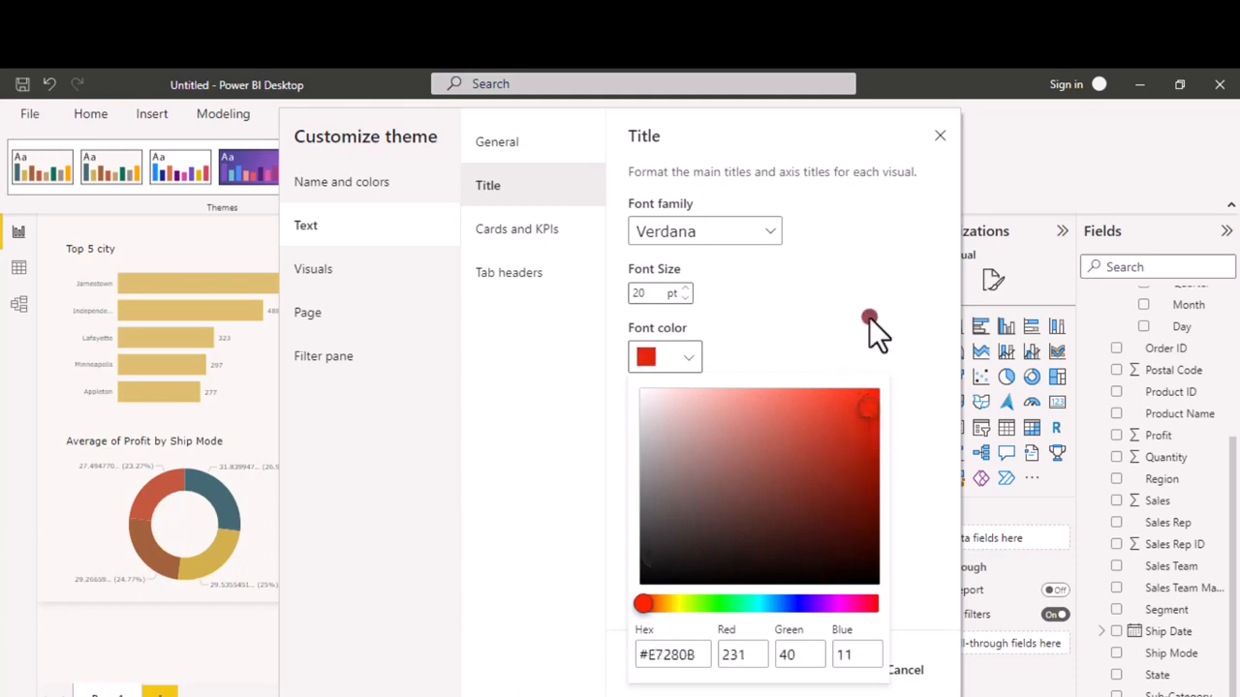
left_click(856, 295)
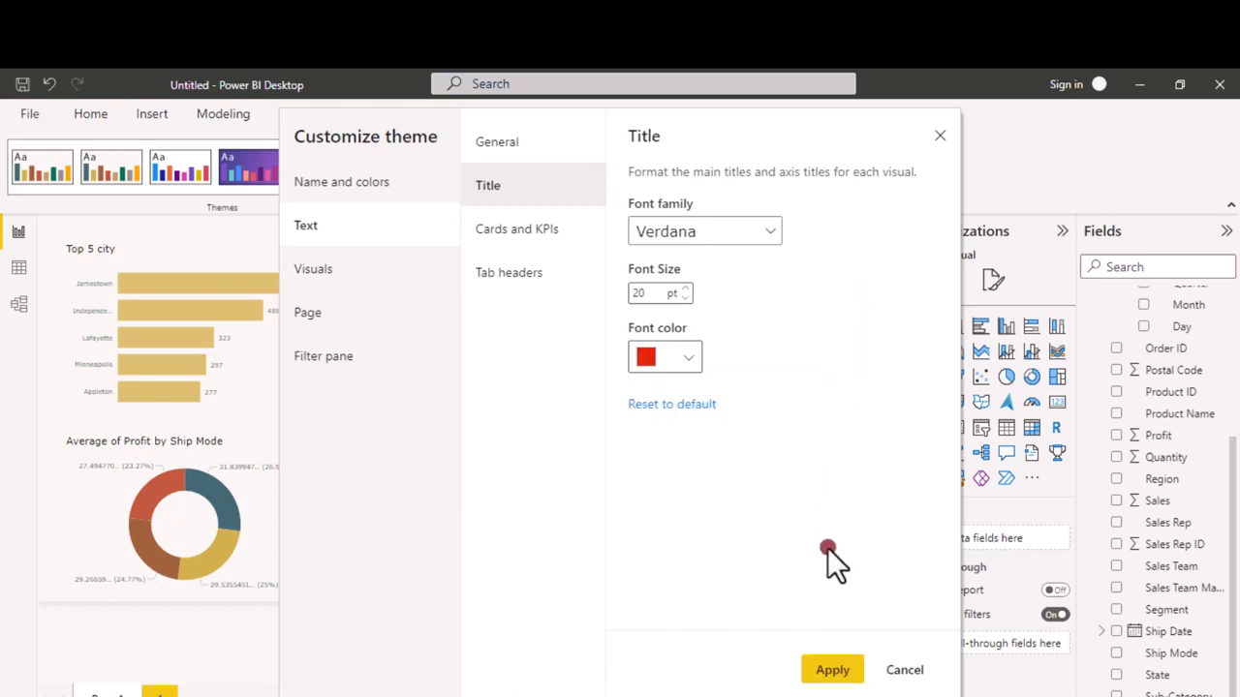
left_click(843, 672)
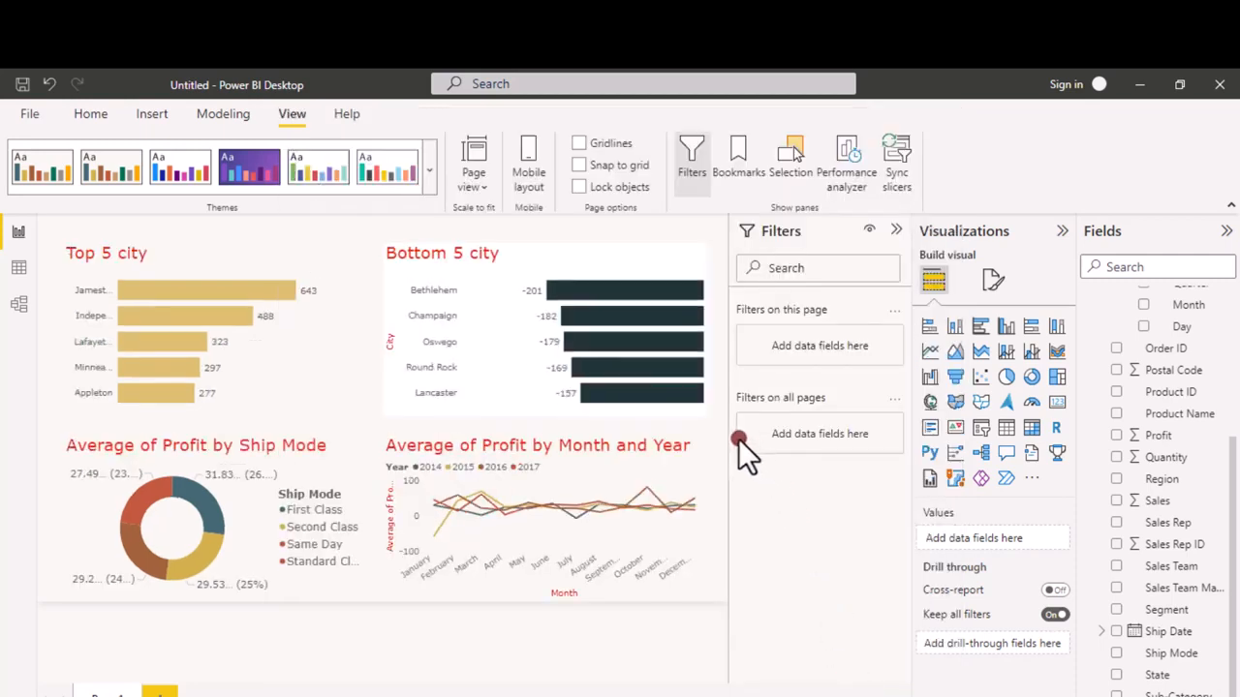
Step: Turn off the Y-axis title of the Bottom 5 city bar chart
mouse_move(156, 311)
left_click(990, 283)
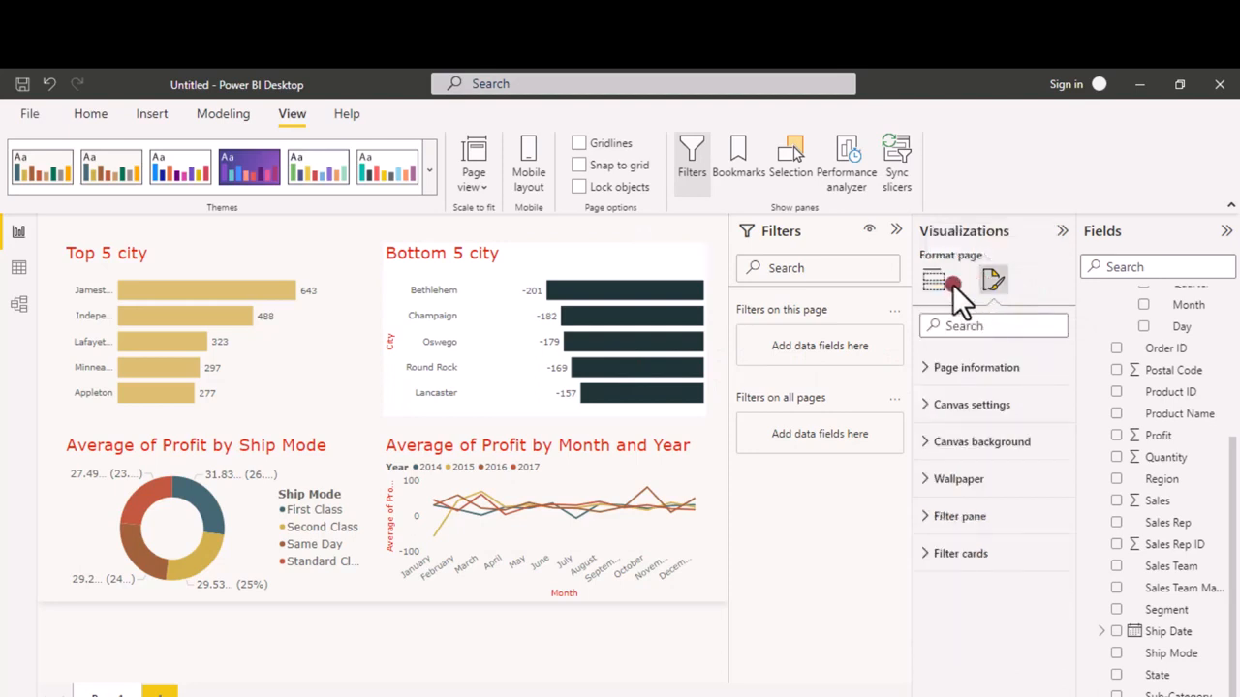
left_click(450, 276)
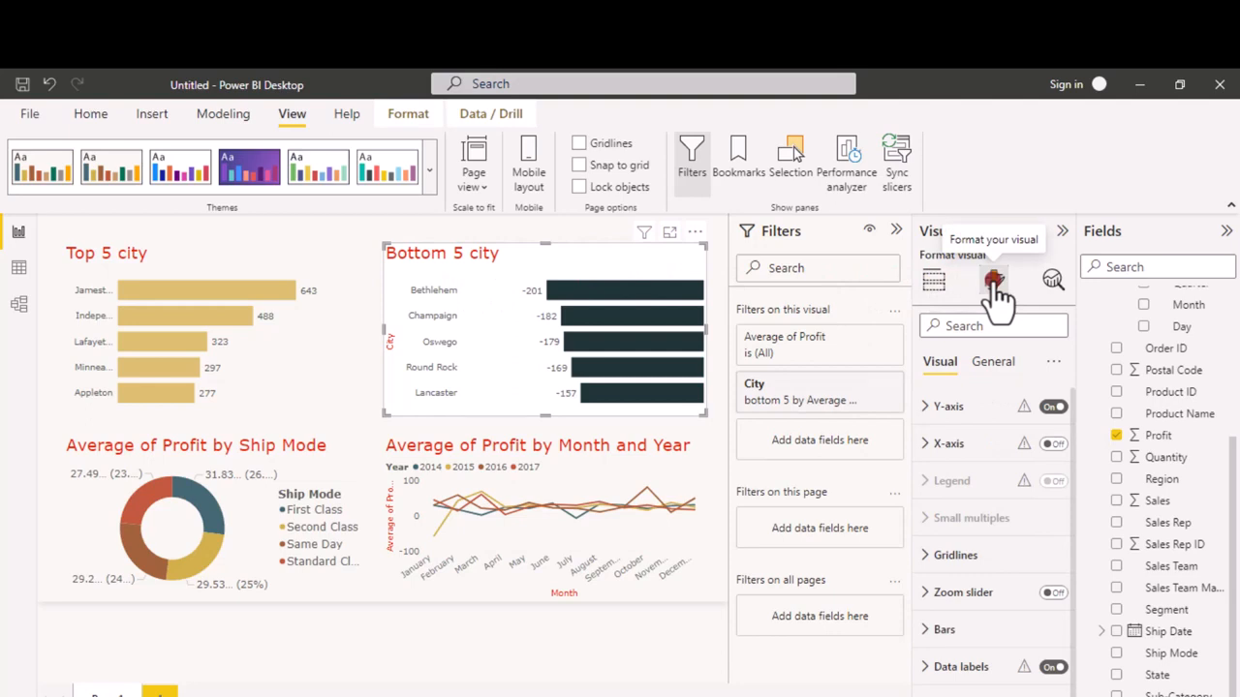
left_click(935, 417)
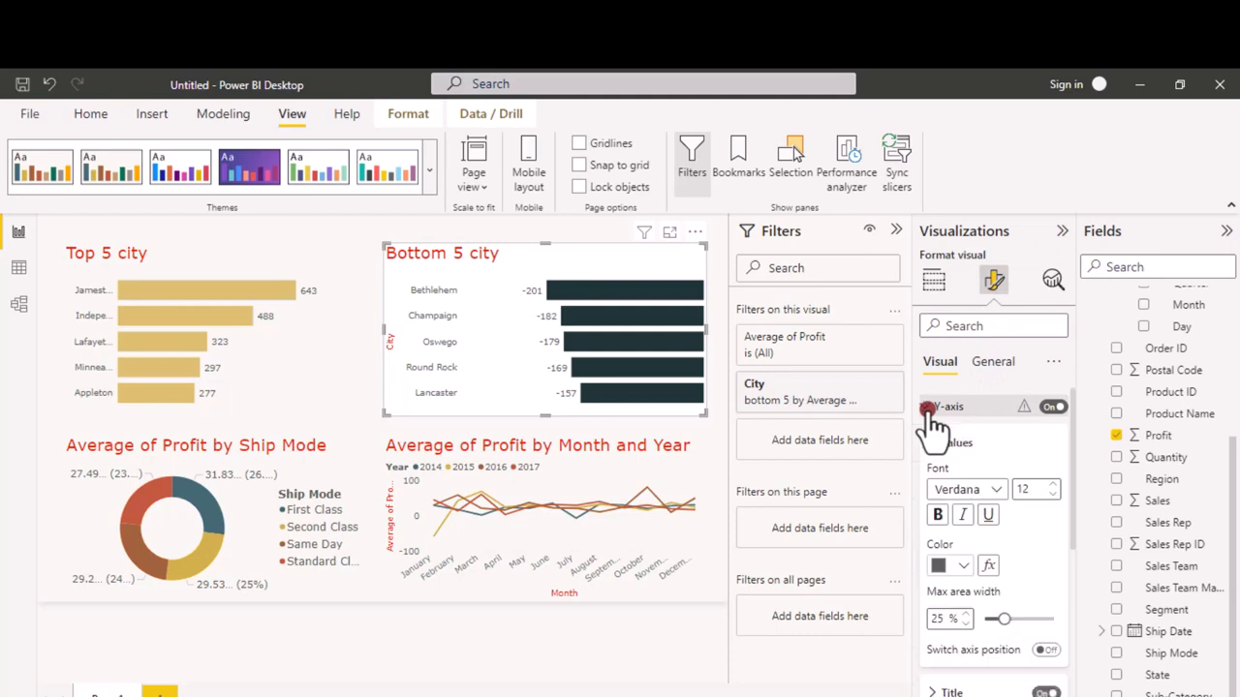
scroll(959, 581, "down", 2)
left_click(1047, 529)
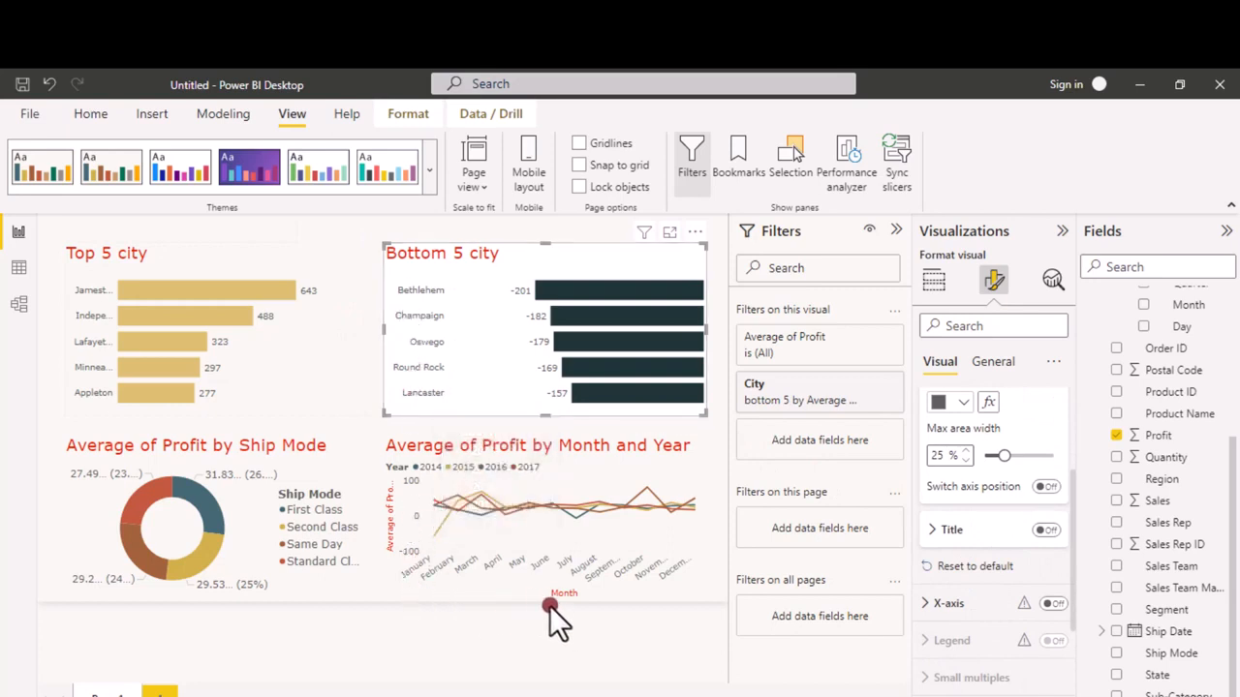
Step: Turn off the X-axis title of the Average of Profit by Month and Year line chart
left_click(526, 567)
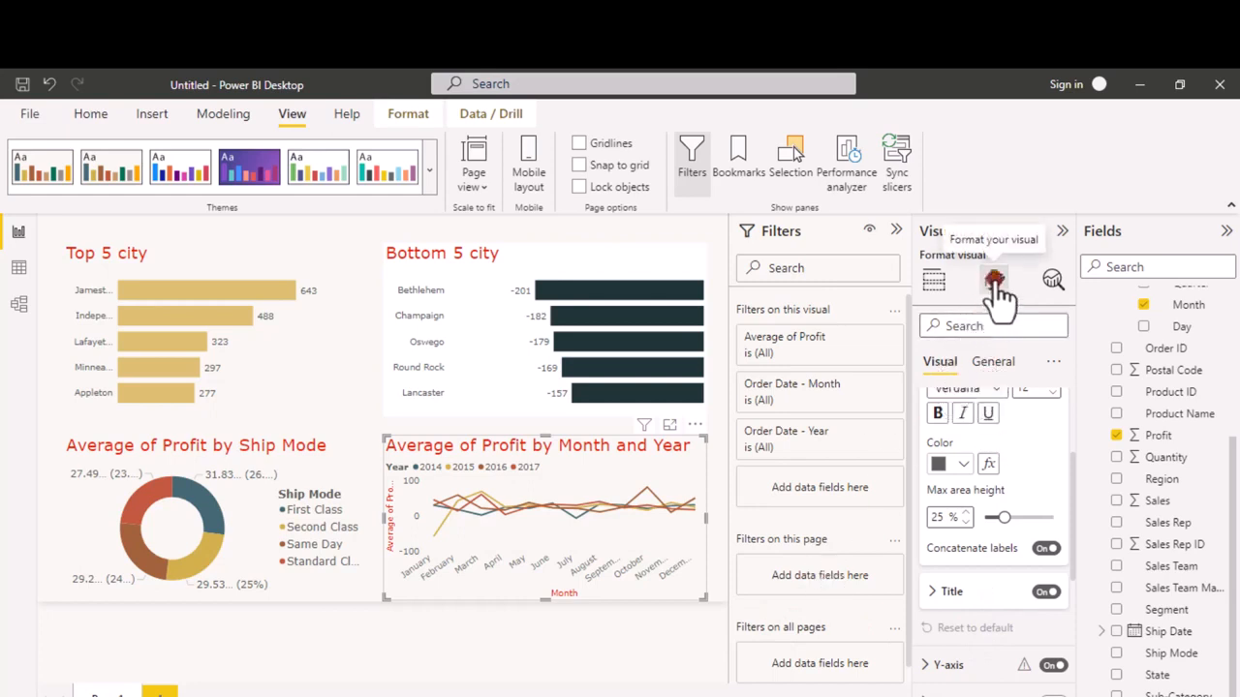
scroll(978, 455, "up", 3)
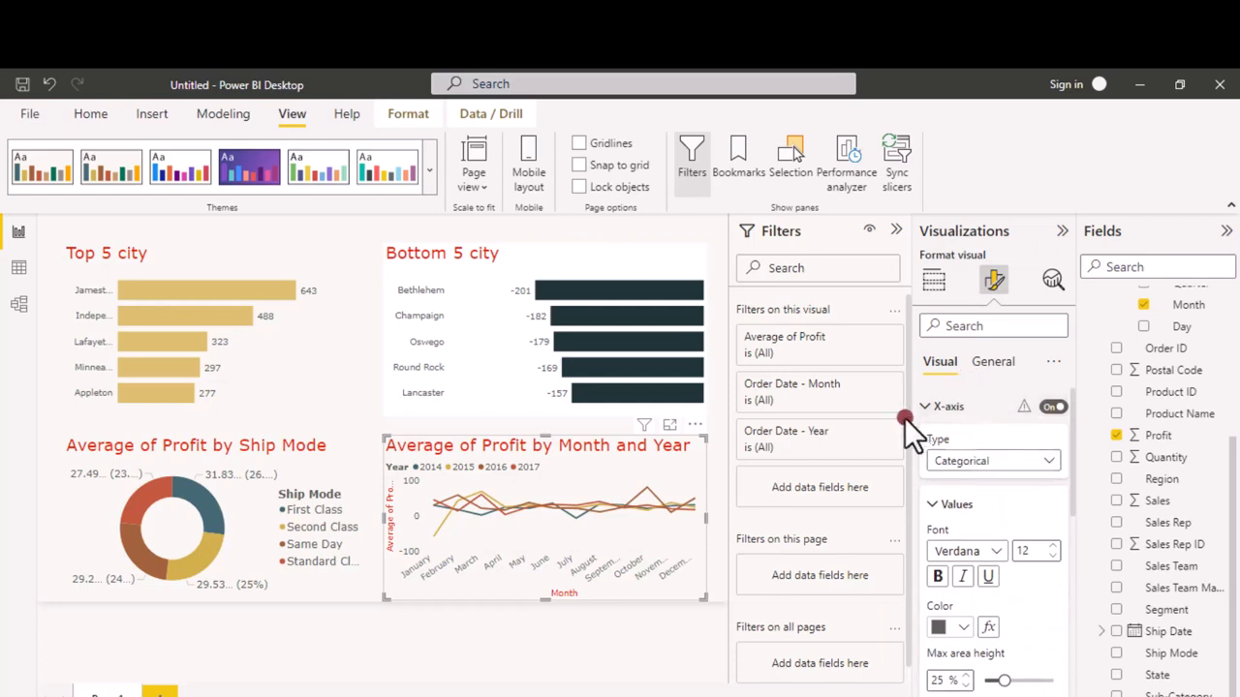
left_click(938, 406)
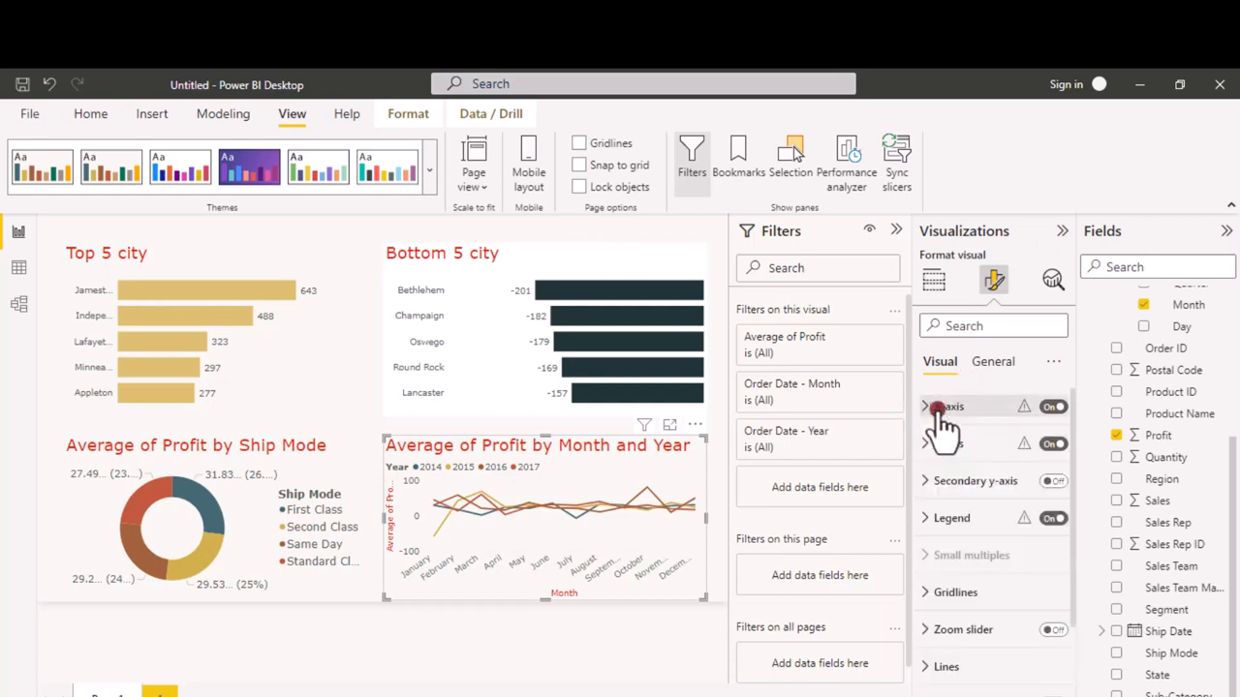
left_click(937, 407)
scroll(992, 562, "down", 3)
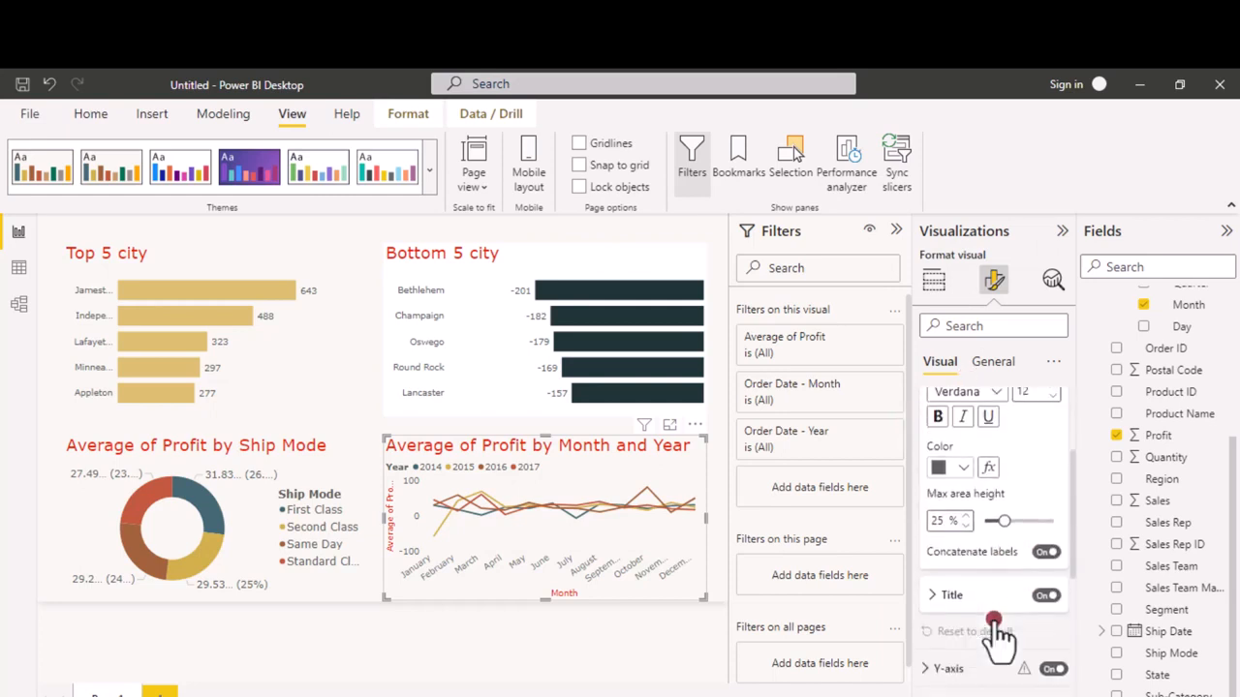
left_click(1046, 592)
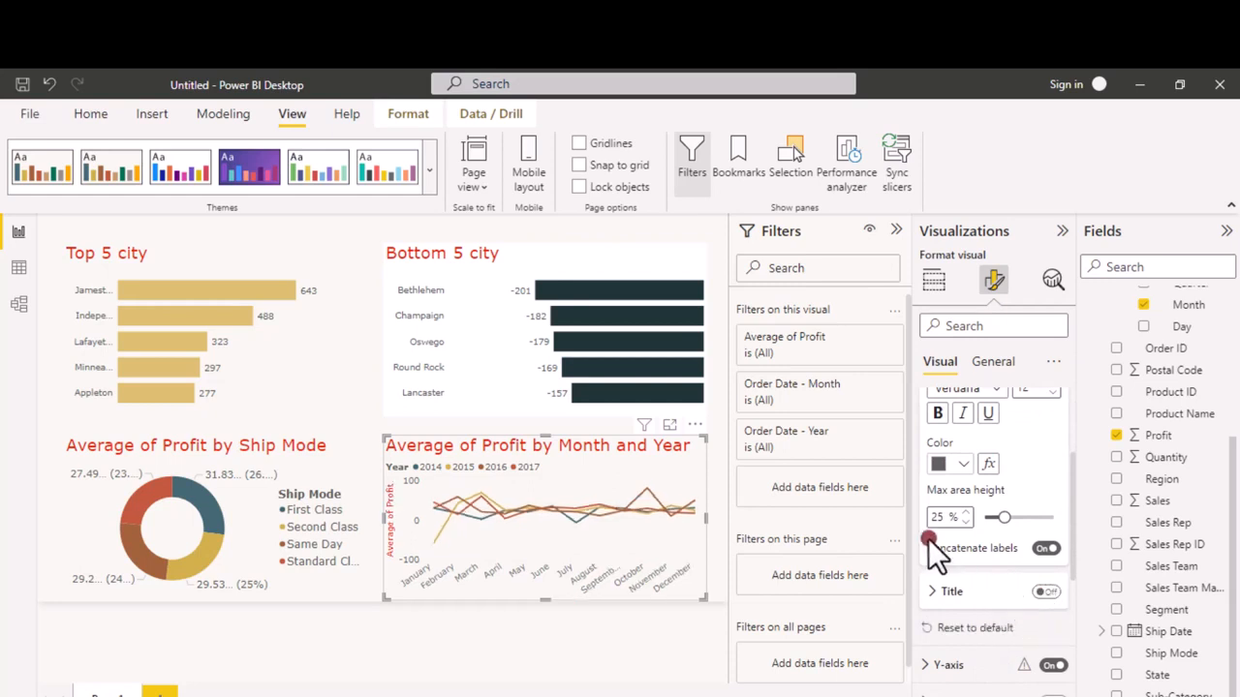
Step: Turn off the Y-axis title of the Average of Profit by Month and Year line chart and deselect the chart
scroll(977, 484, "up", 1)
scroll(974, 476, "up", 2)
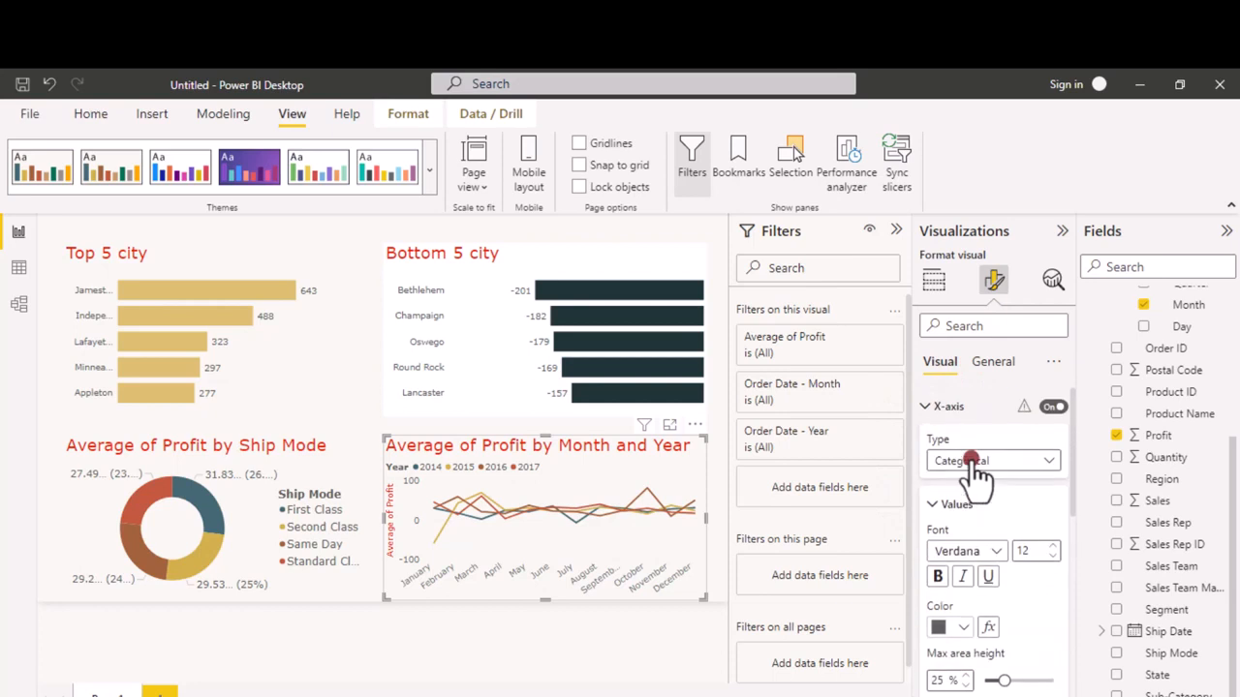
left_click(973, 409)
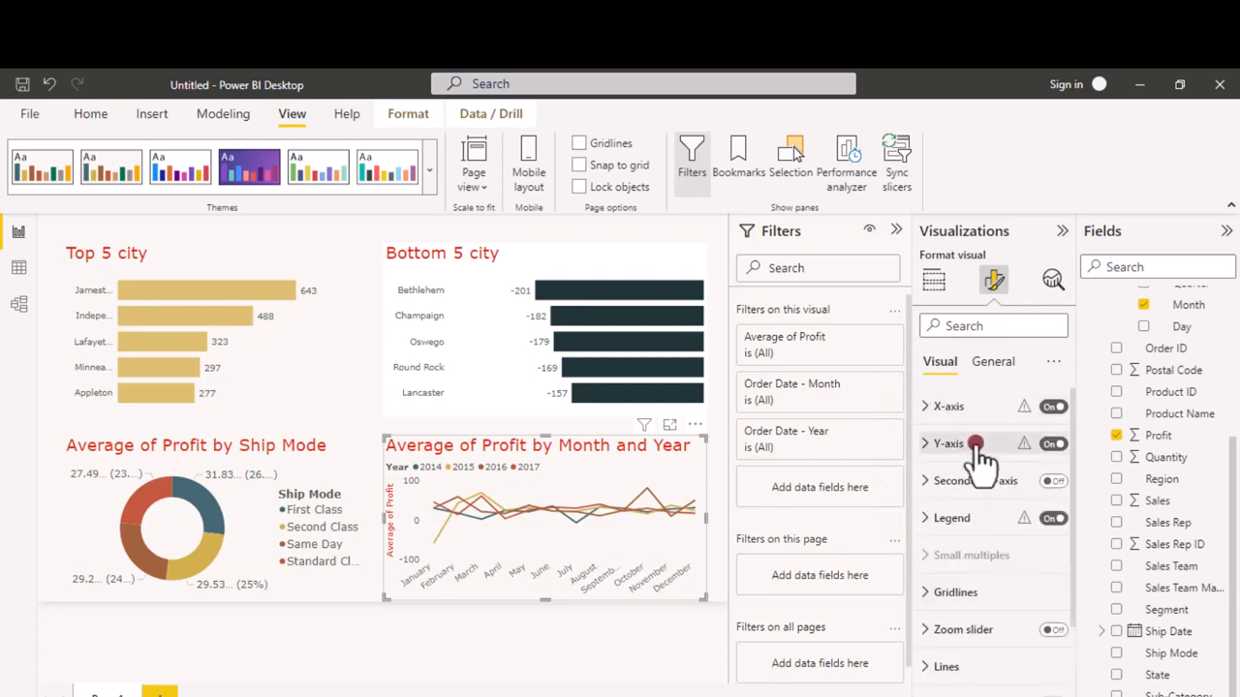
left_click(974, 446)
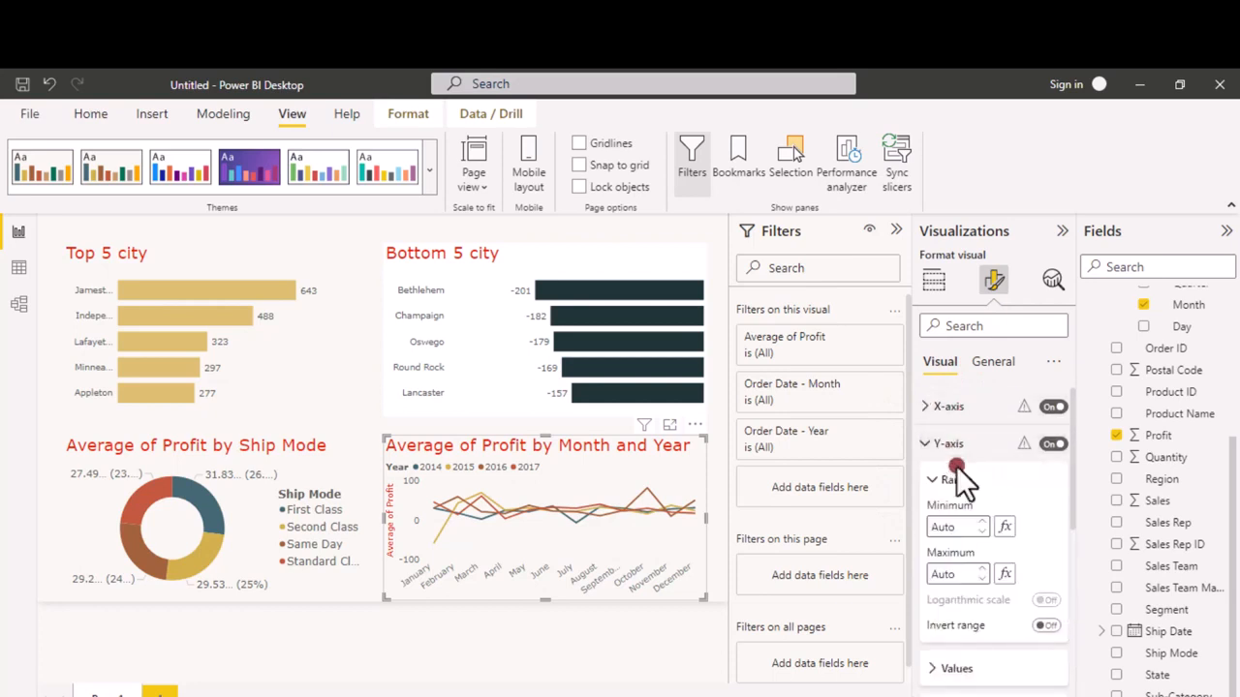
scroll(969, 489, "down", 3)
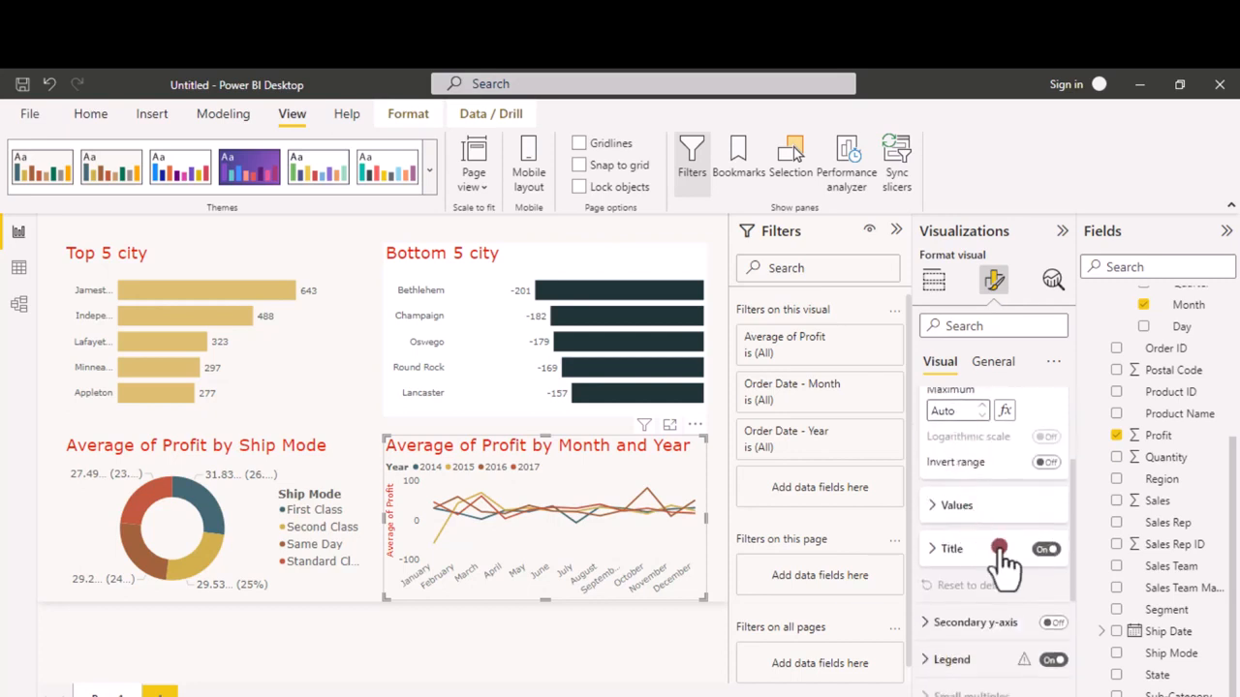
left_click(1045, 550)
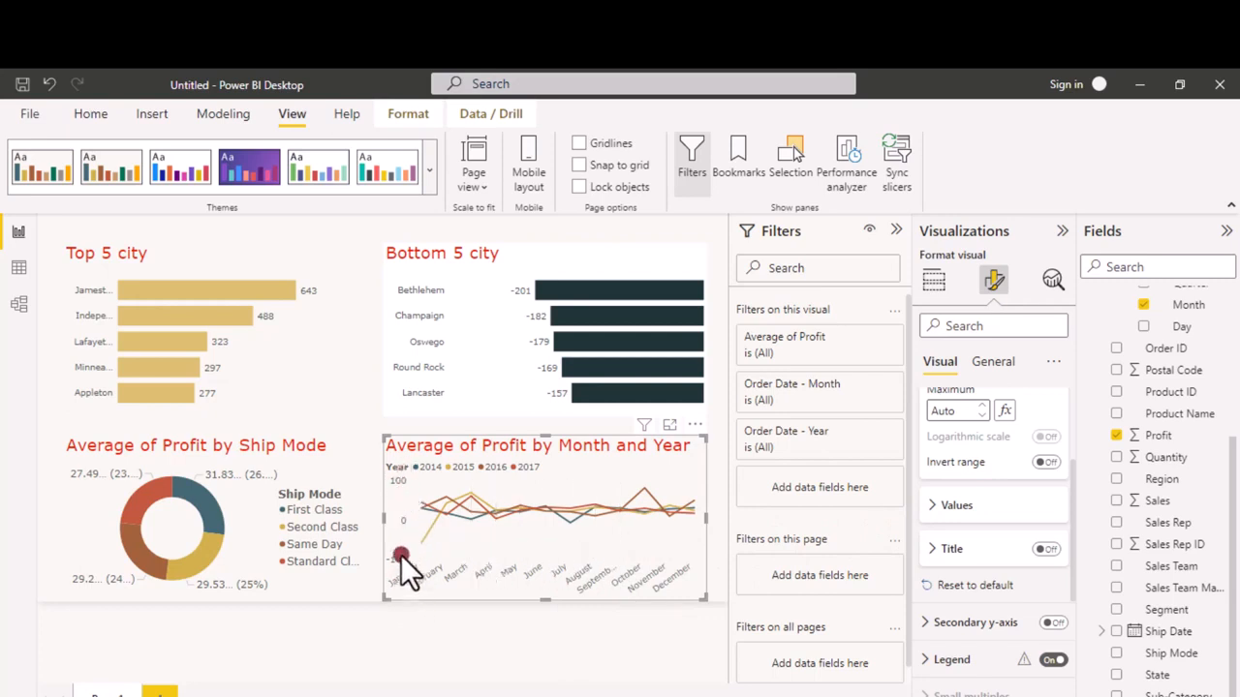
left_click(361, 655)
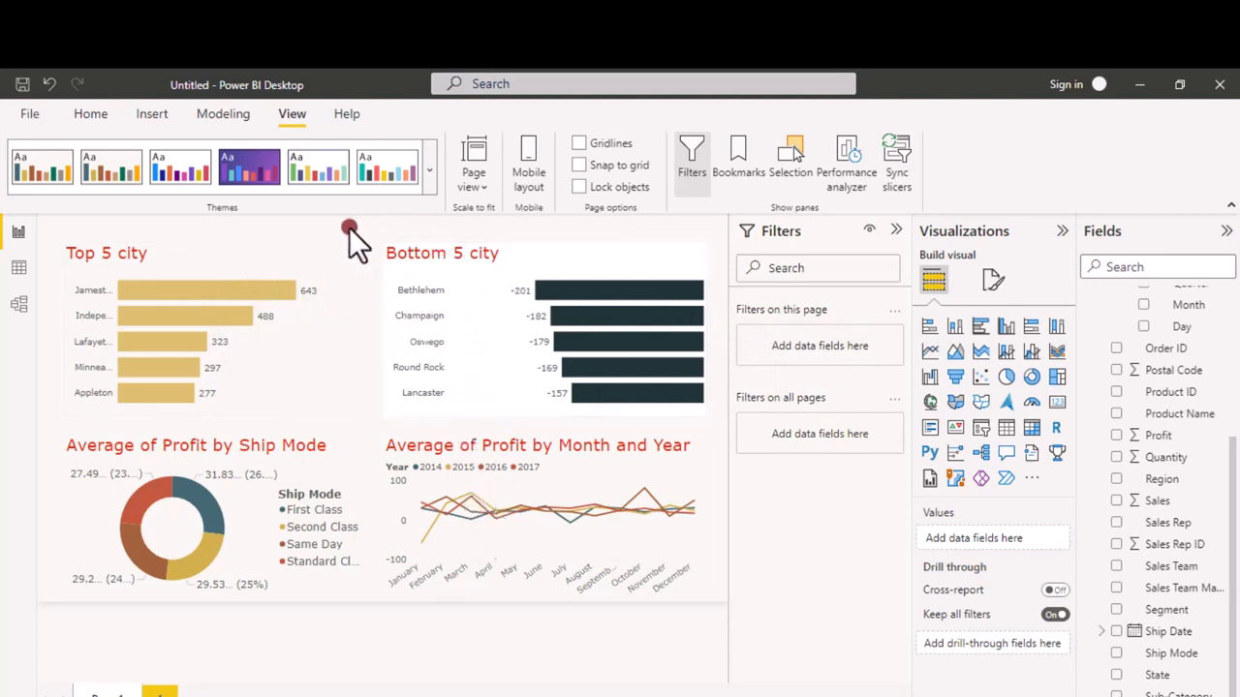
Step: Insert a text box on the report page and place the text cursor inside it
left_click(145, 116)
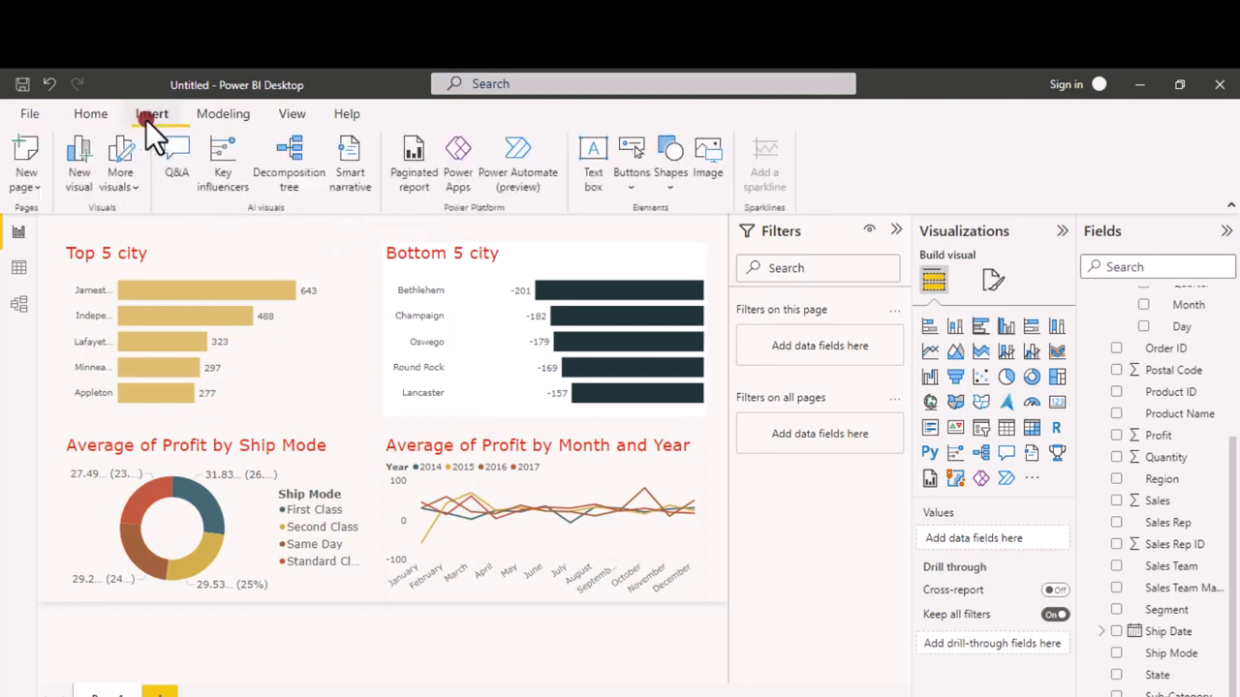
left_click(591, 159)
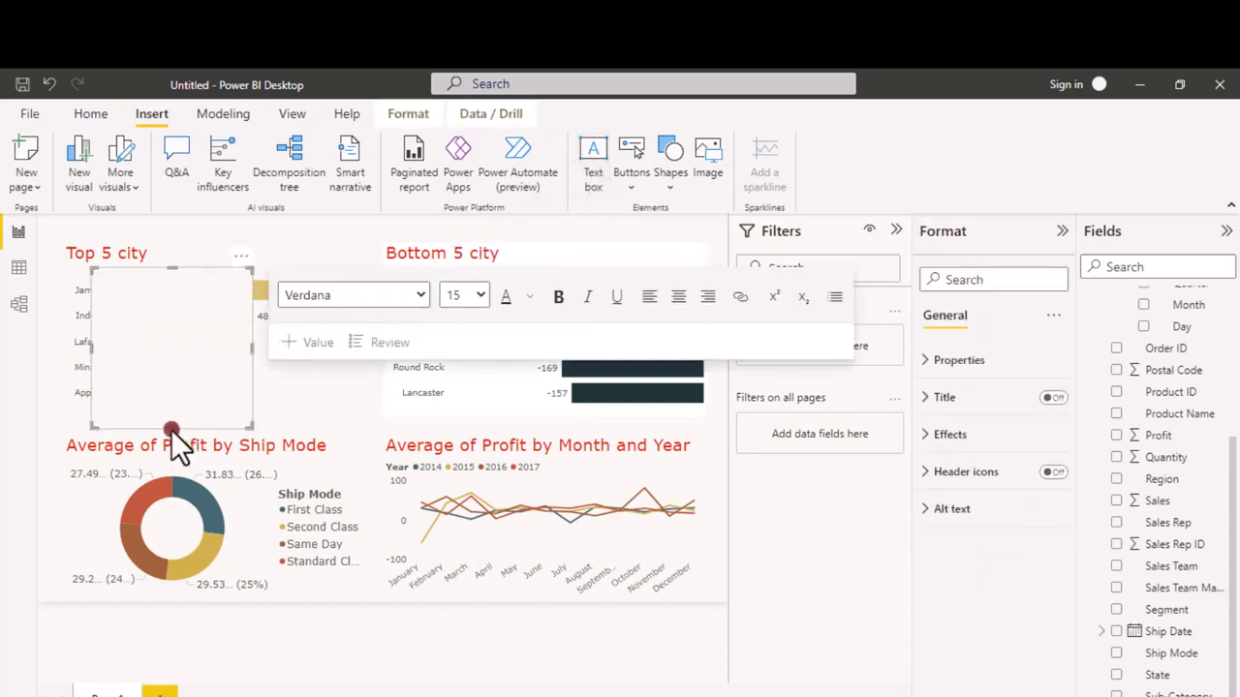
left_click(170, 365)
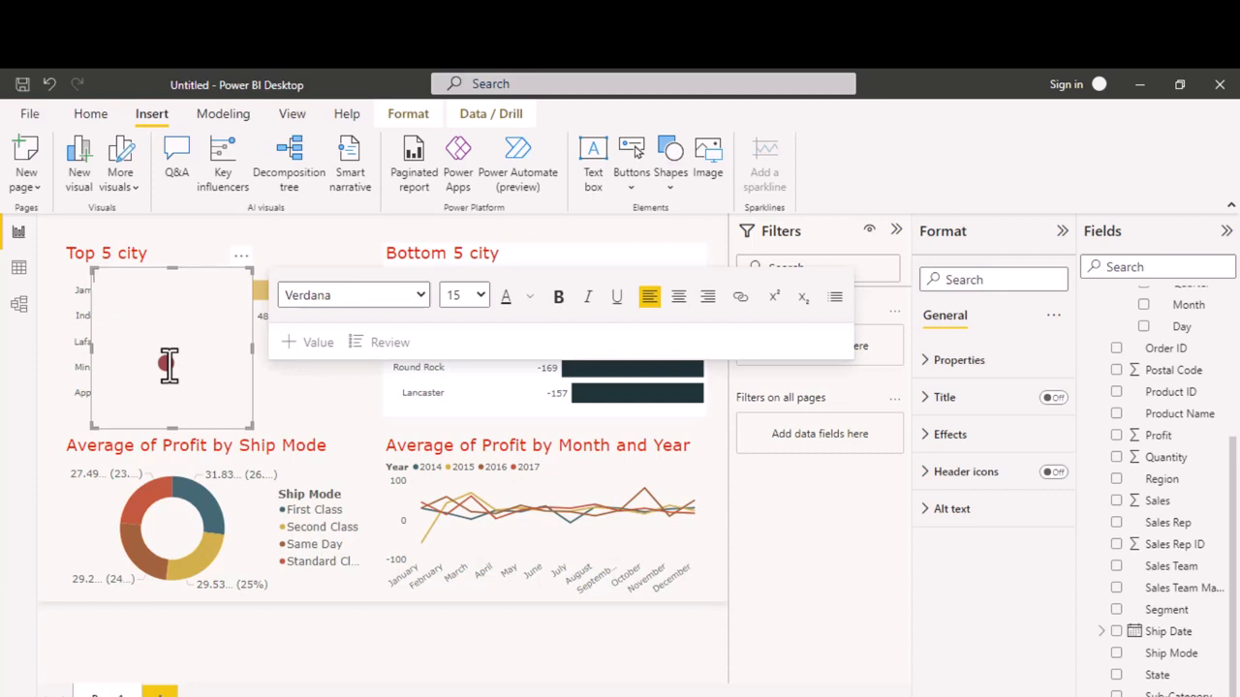
Step: Try to set the empty text box's font to bold, size 18
left_click(555, 301)
left_click(479, 297)
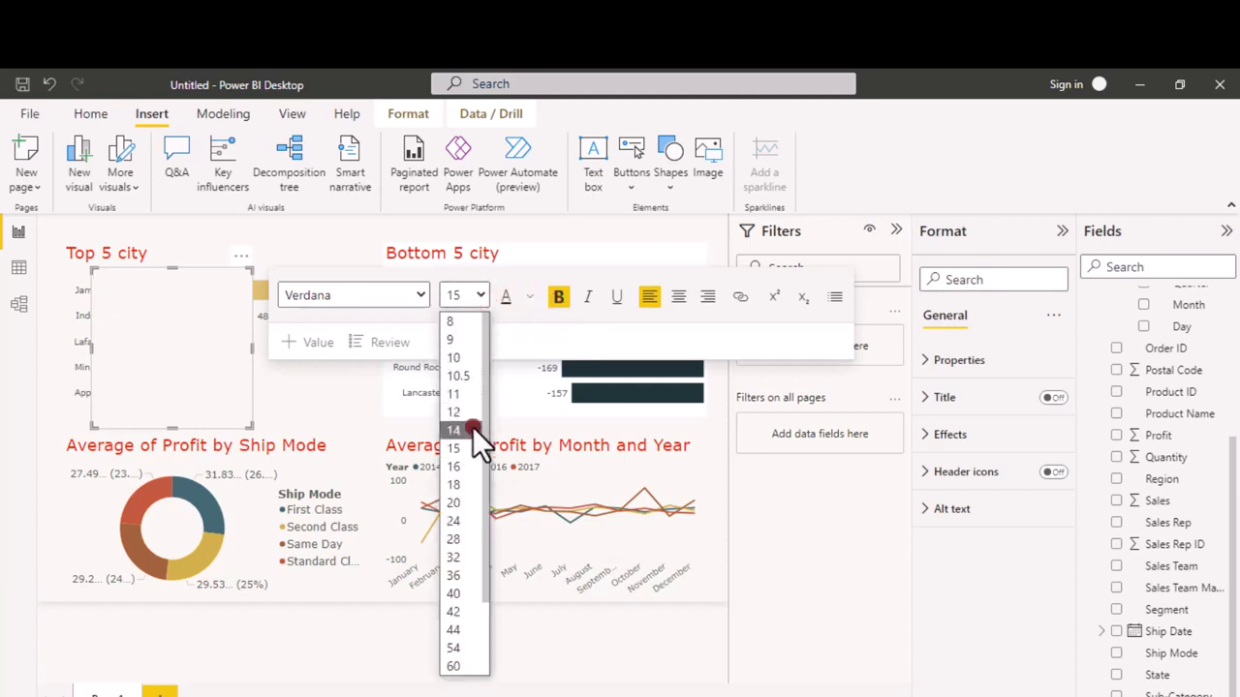
left_click(467, 483)
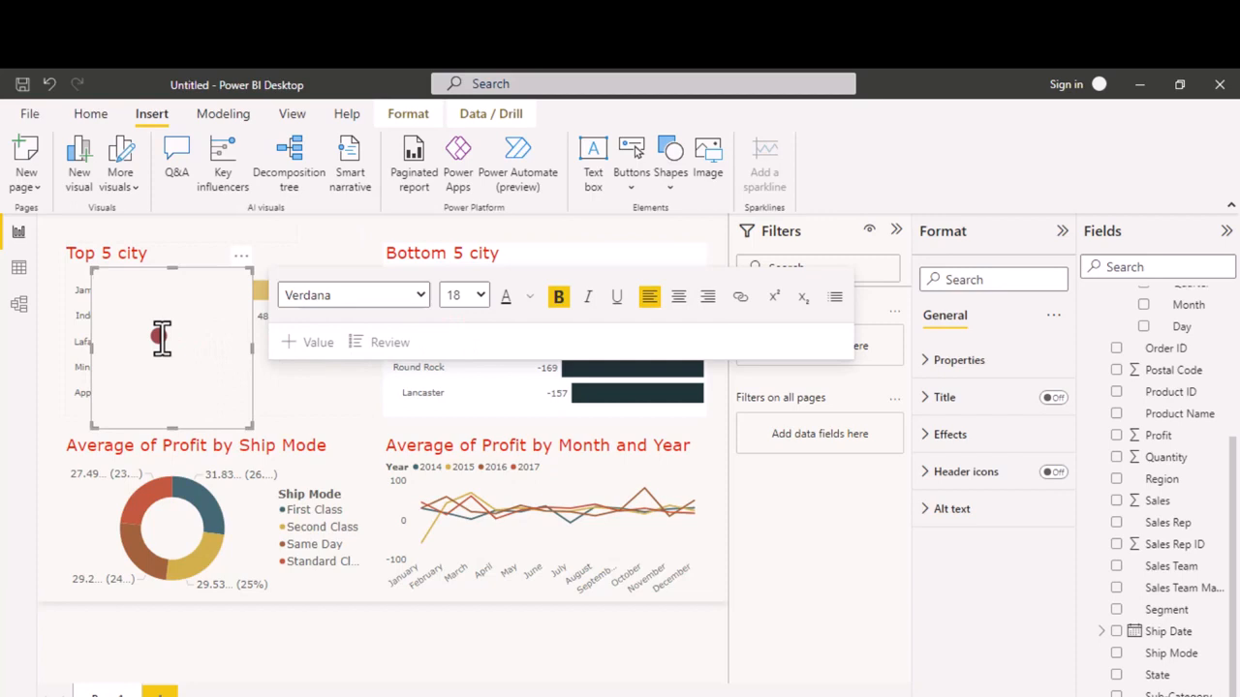
Step: Enter "Shop ABC" as the text in the new text box
type("S")
key("BackSpace")
type("Shop ABC")
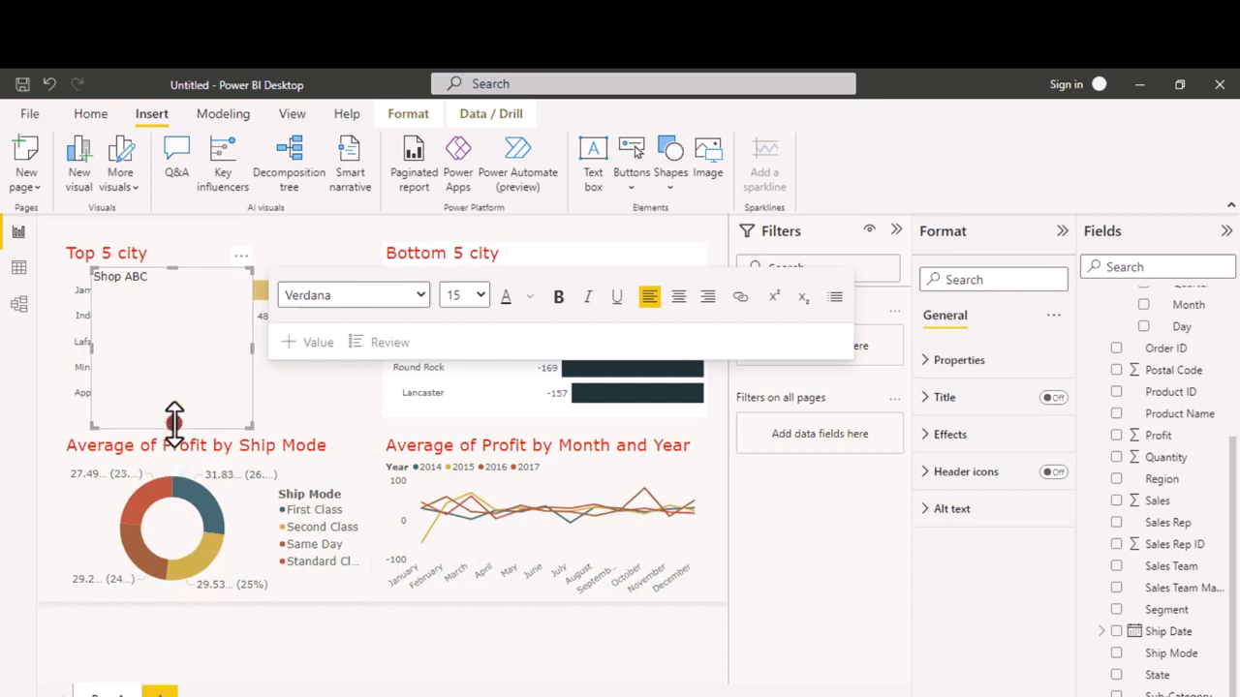
Step: Shrink the text box to one line, place it above the Top 5 city chart and extend it to the chart's left edge
left_click_drag(173, 421, 184, 297)
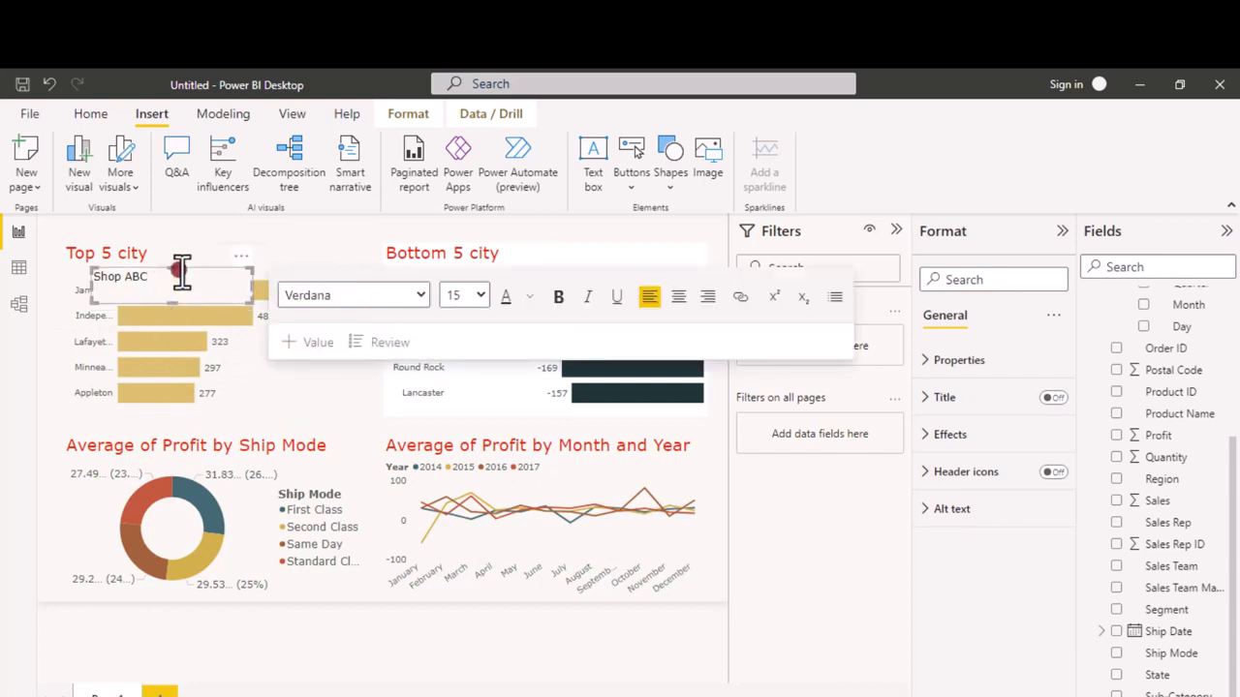
left_click_drag(165, 268, 179, 211)
left_click_drag(173, 300, 174, 238)
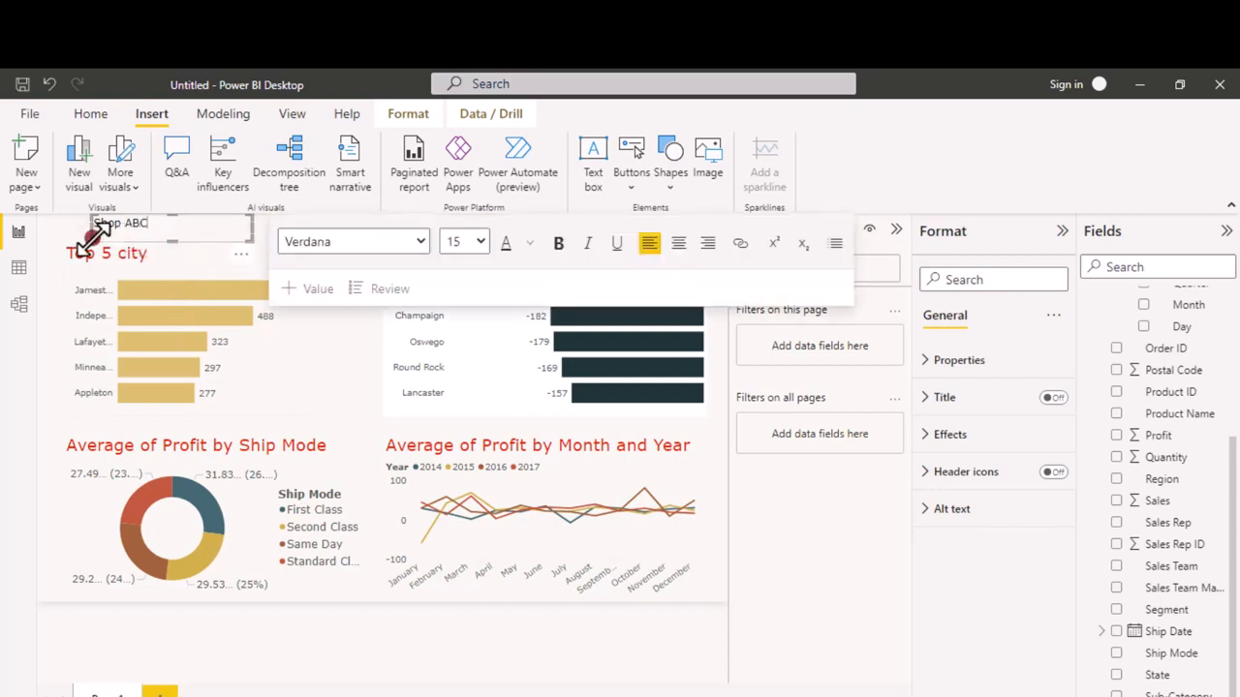
left_click_drag(93, 225, 66, 225)
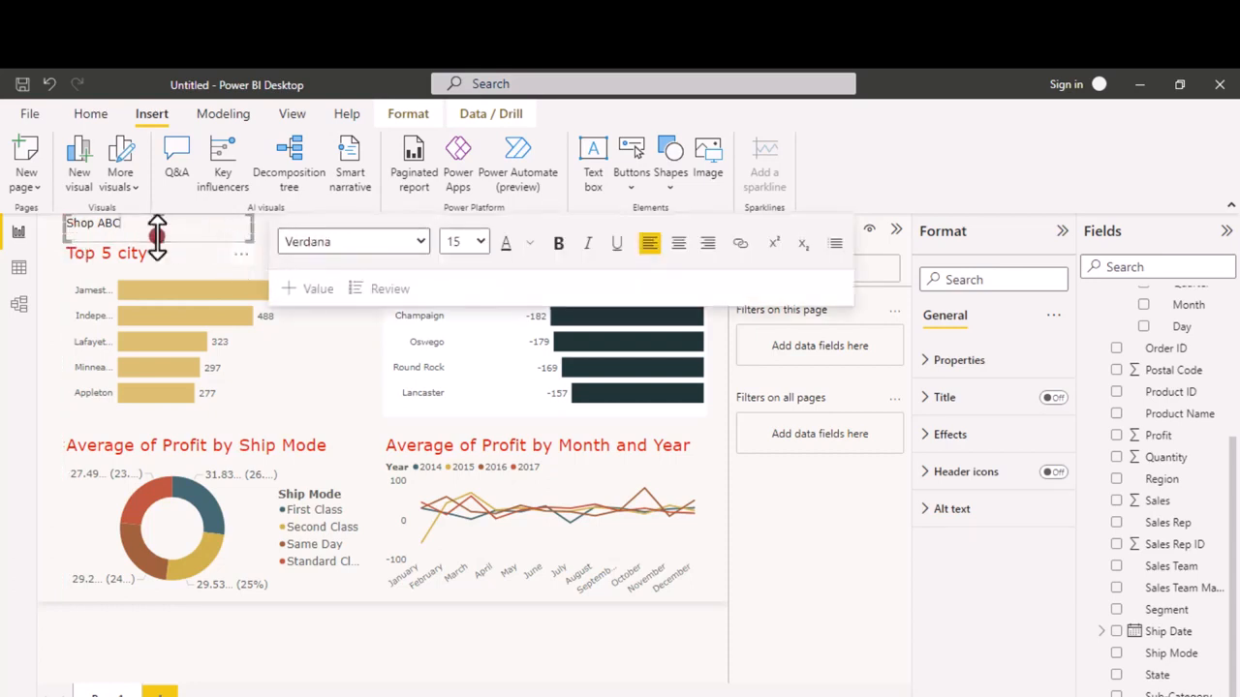
Step: Make the whole "Shop ABC" text bold and keep it left-aligned after trying centre alignment
left_click(106, 236)
left_click(98, 224)
left_click_drag(121, 223, 59, 222)
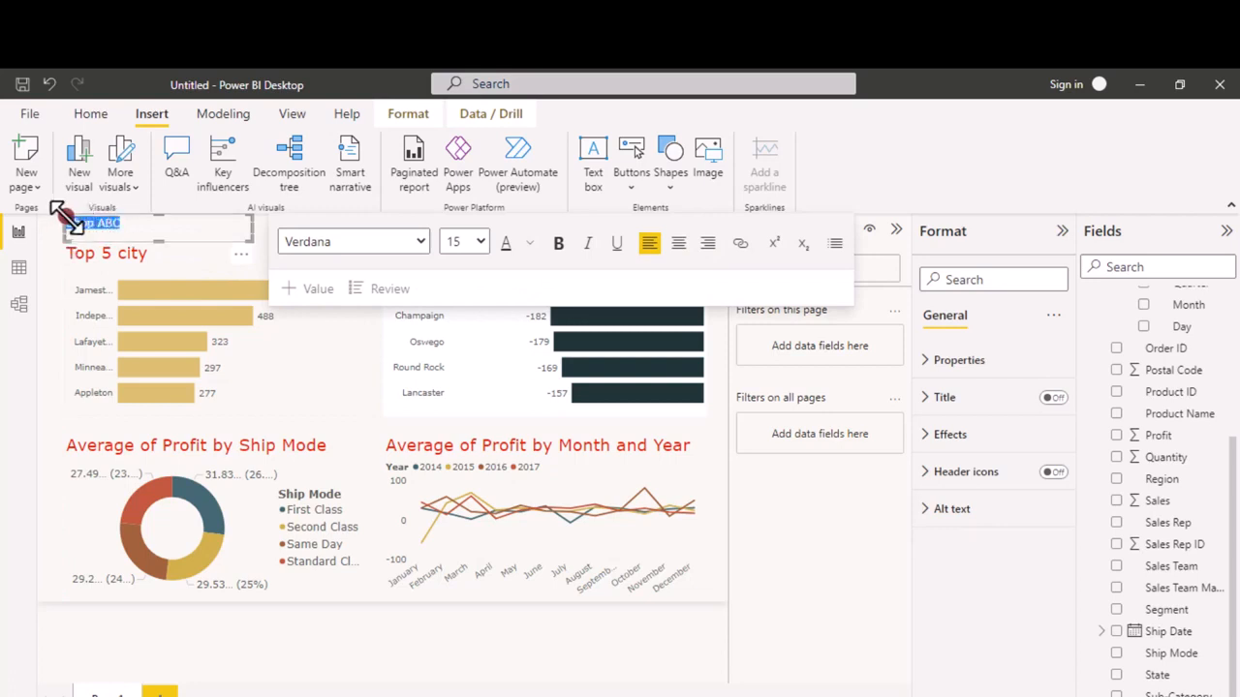
left_click(570, 249)
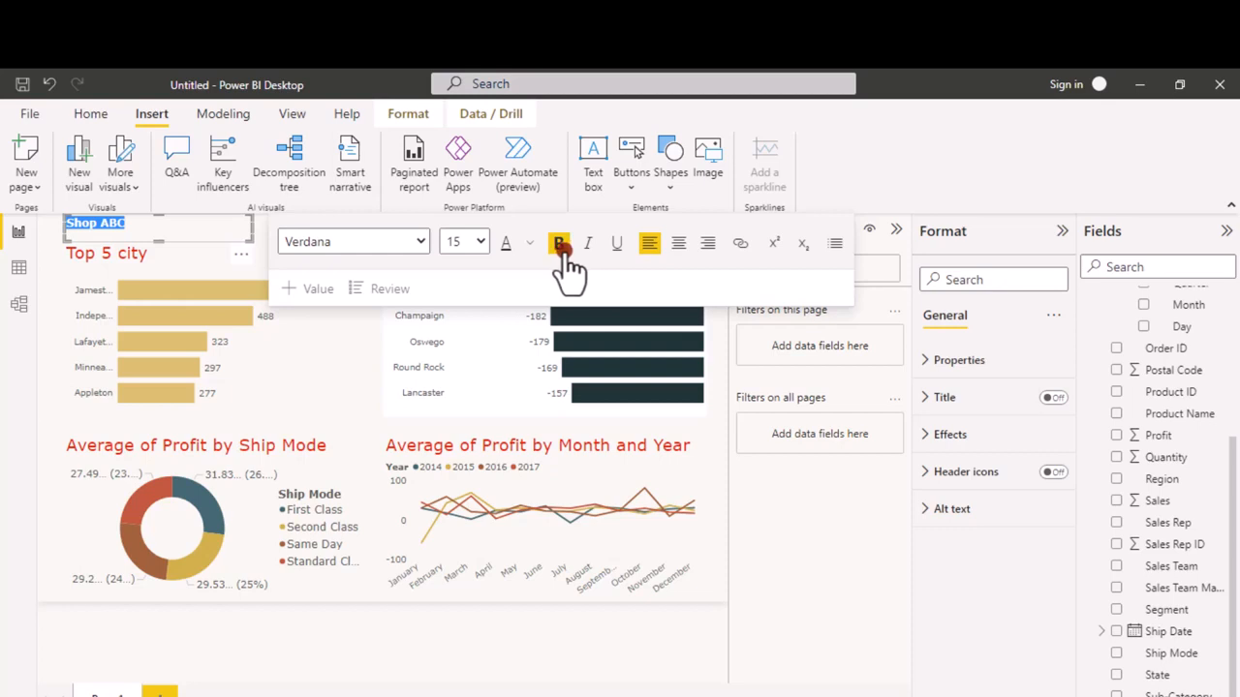
left_click(678, 247)
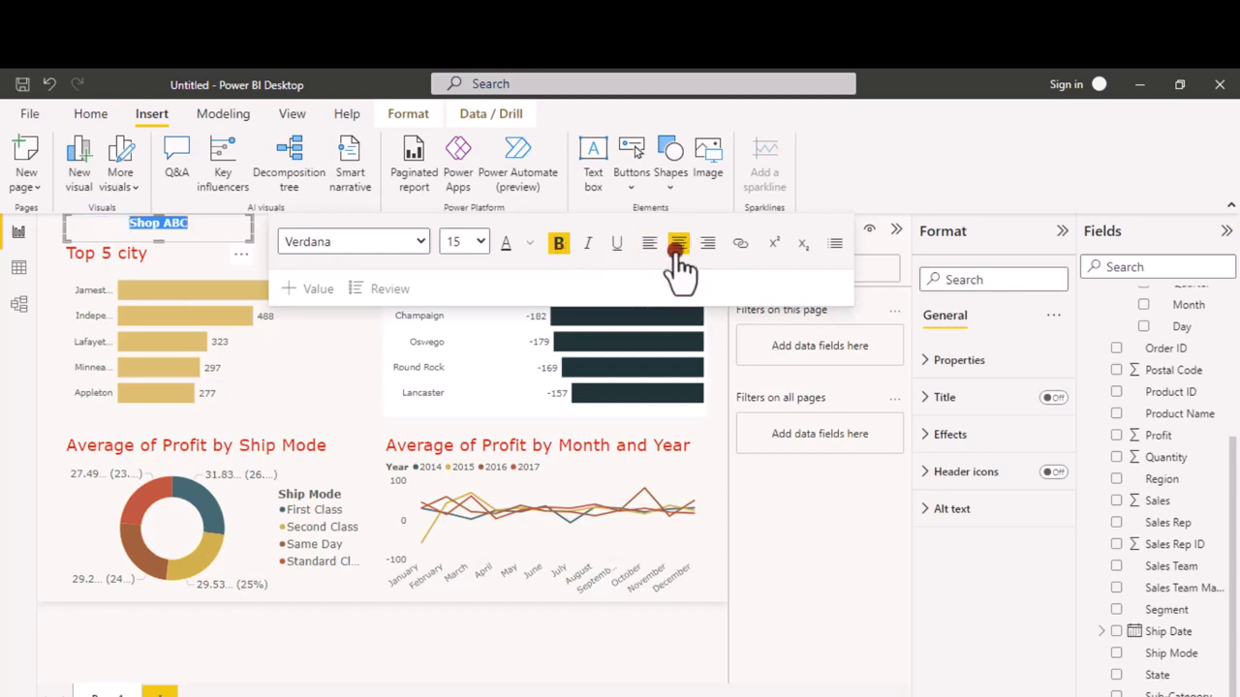
left_click(650, 249)
Step: Set the "Shop ABC" text to size 24 and deselect everything on the page
left_click(484, 241)
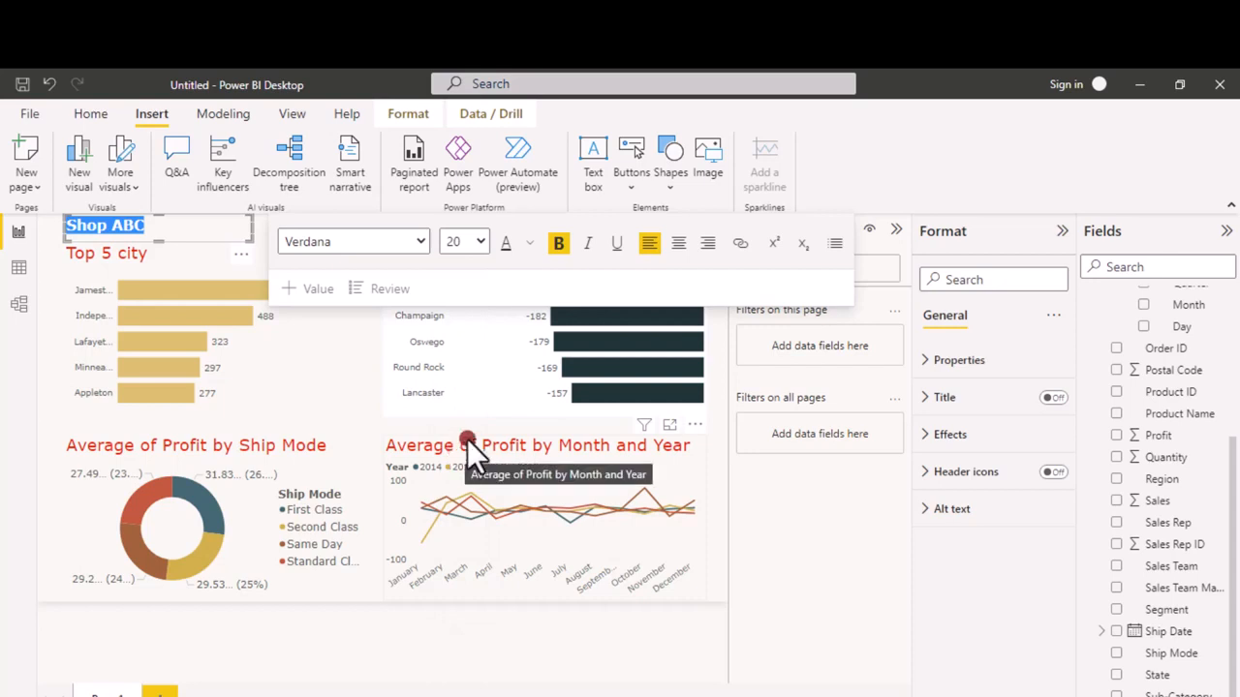
left_click(475, 242)
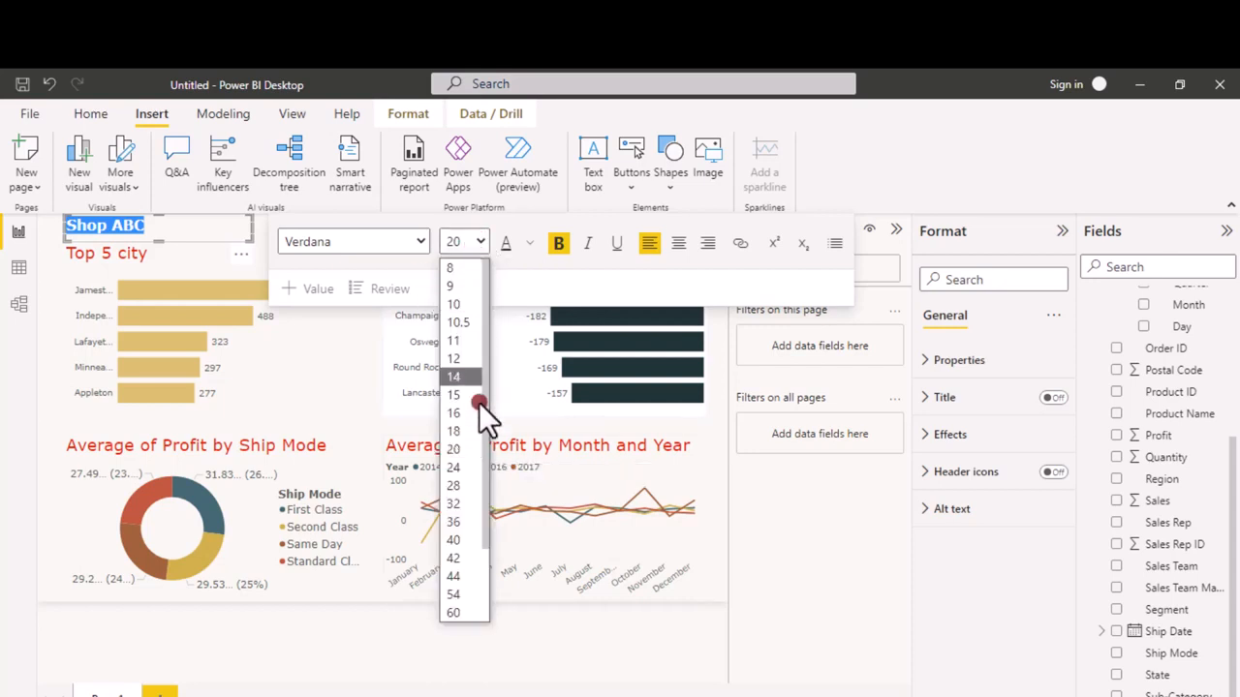
left_click(461, 469)
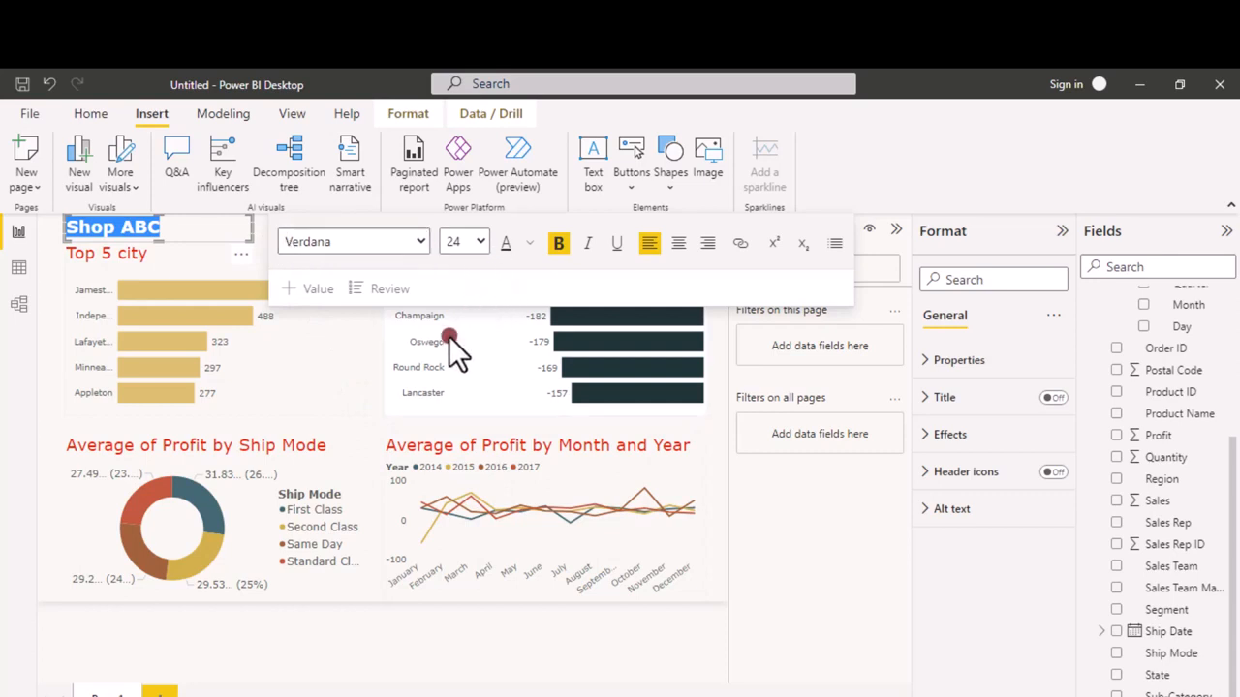
left_click(311, 359)
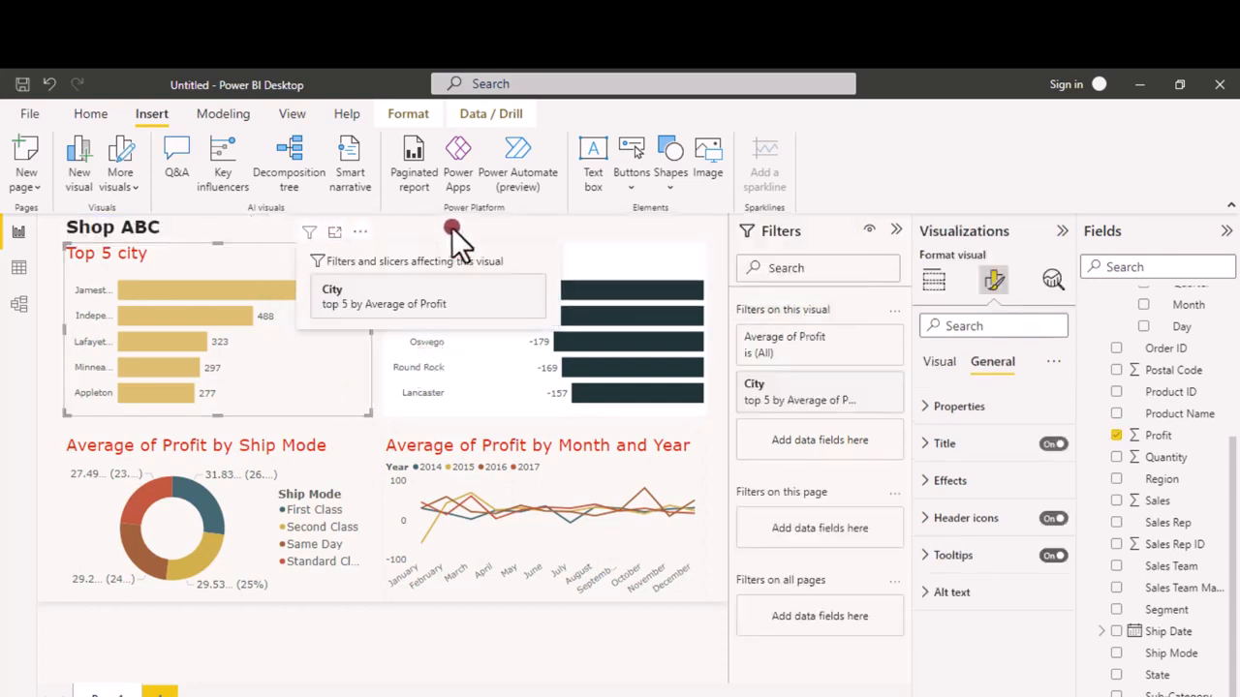
left_click(437, 652)
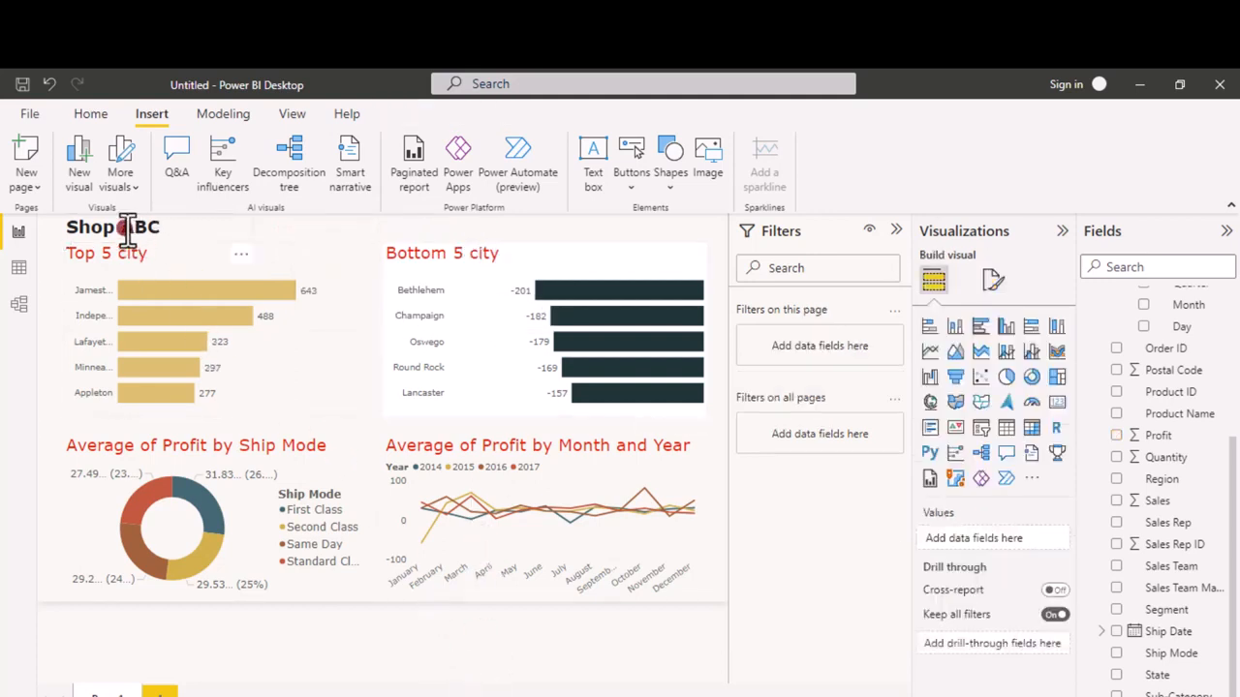
left_click(127, 230)
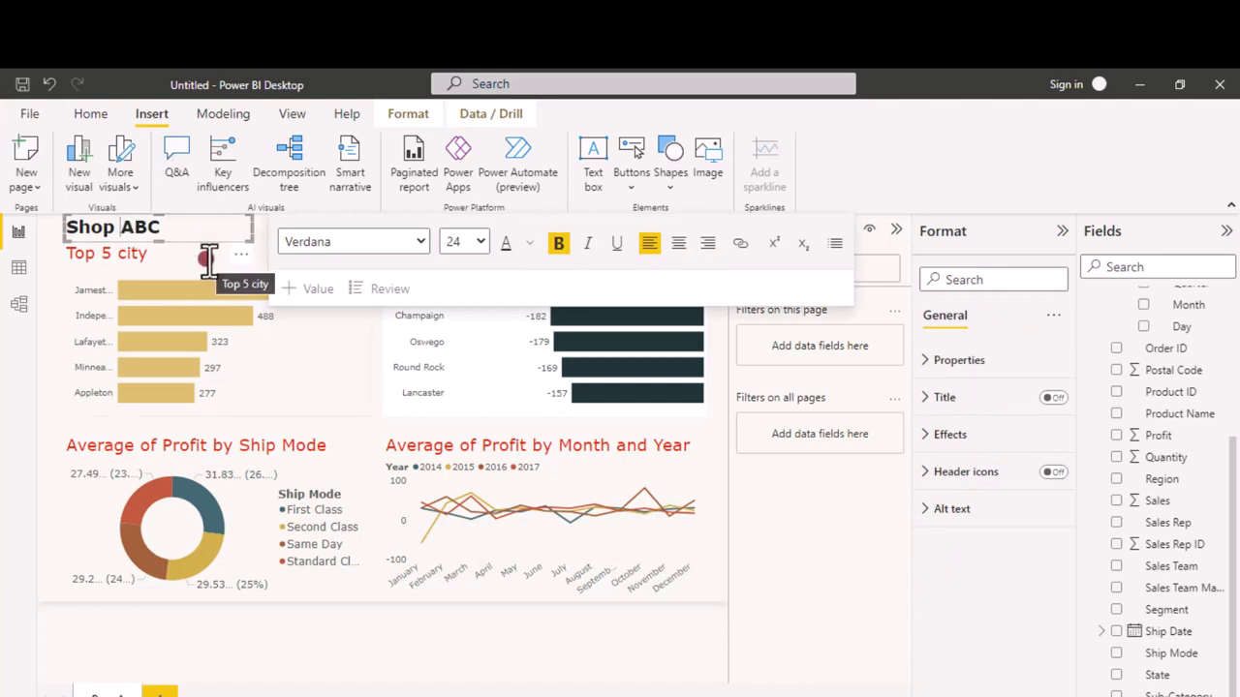
left_click(354, 420)
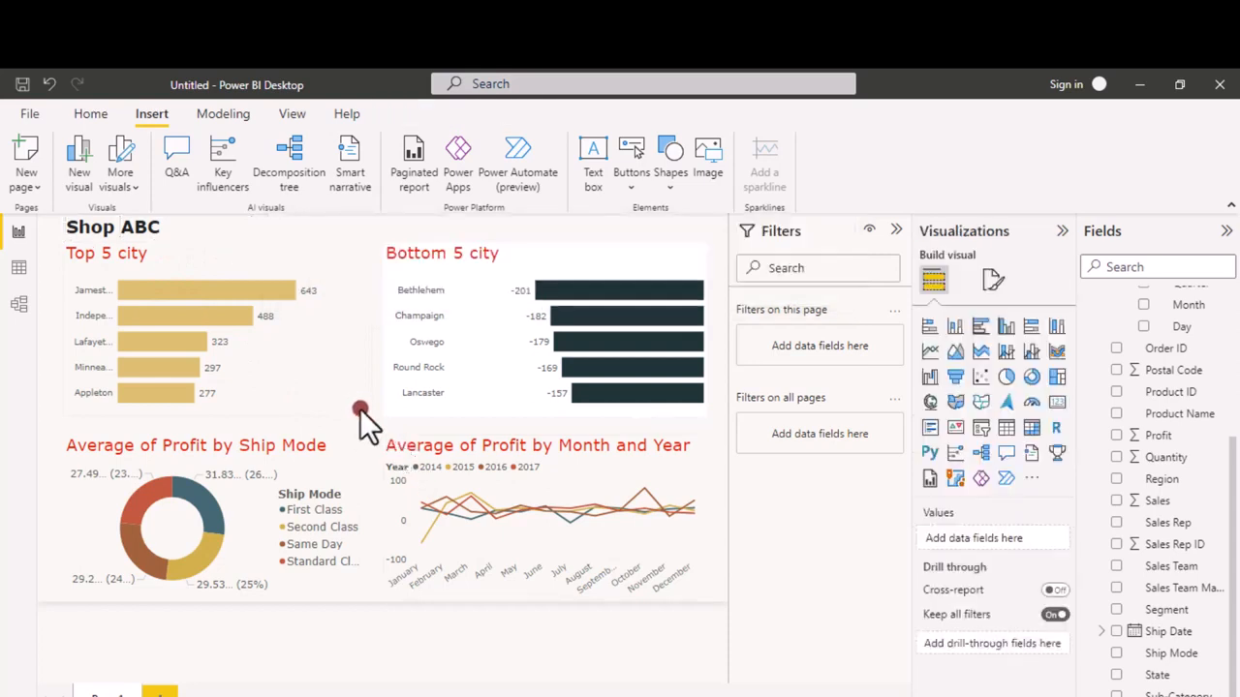